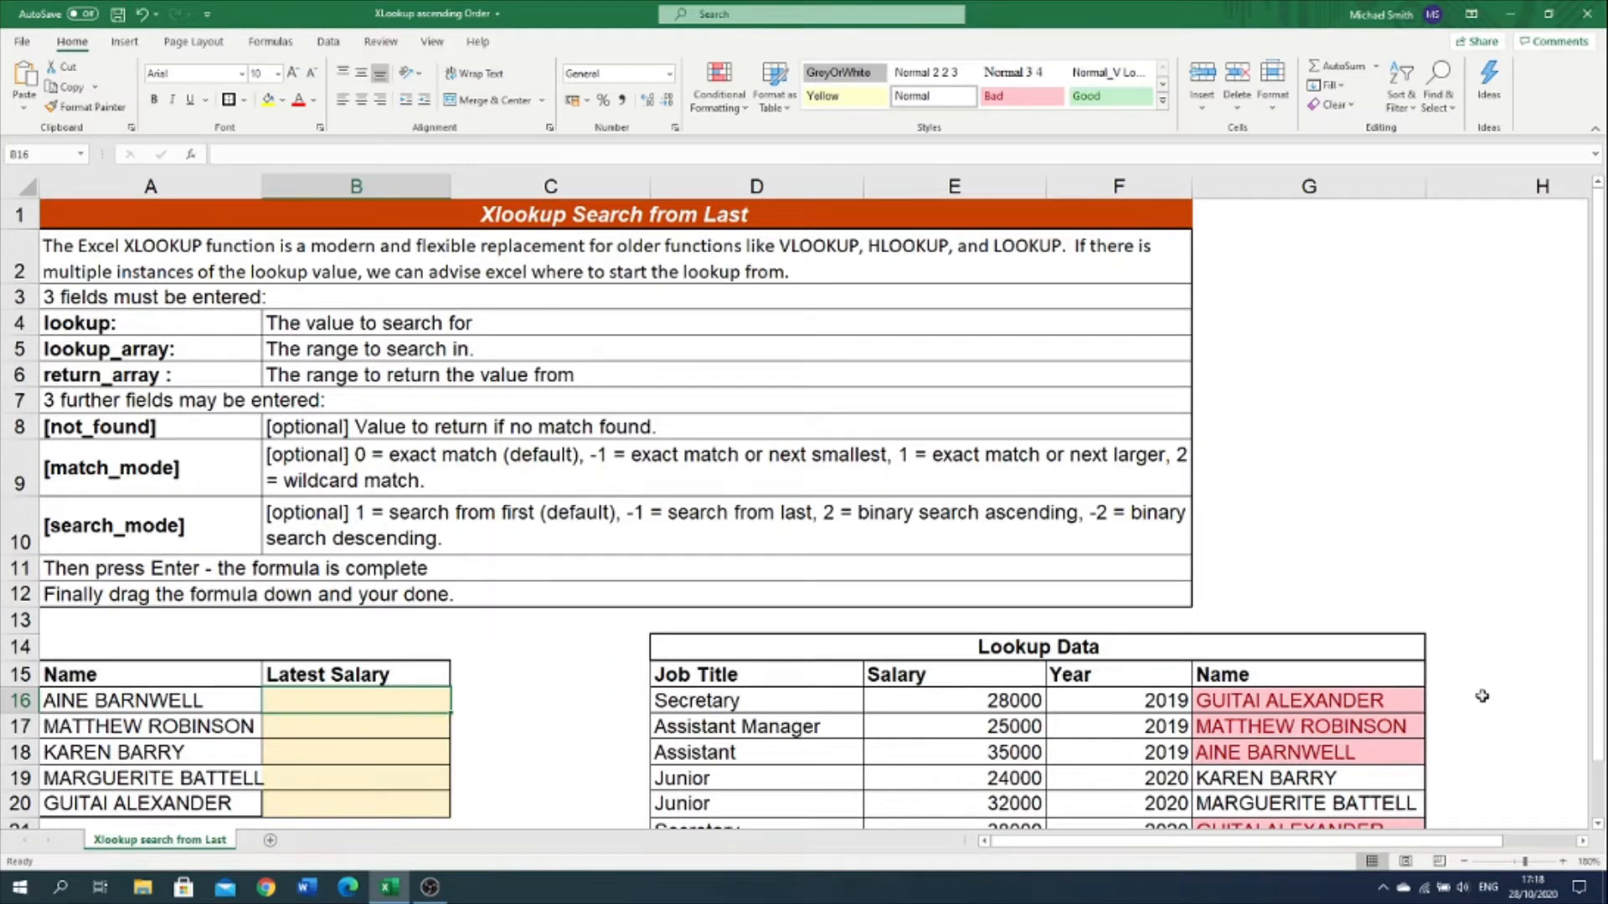
Step: Review the name list and the Lookup Data table, and widen column A slightly to fit the longest name
scroll(1482, 696, "down", 2)
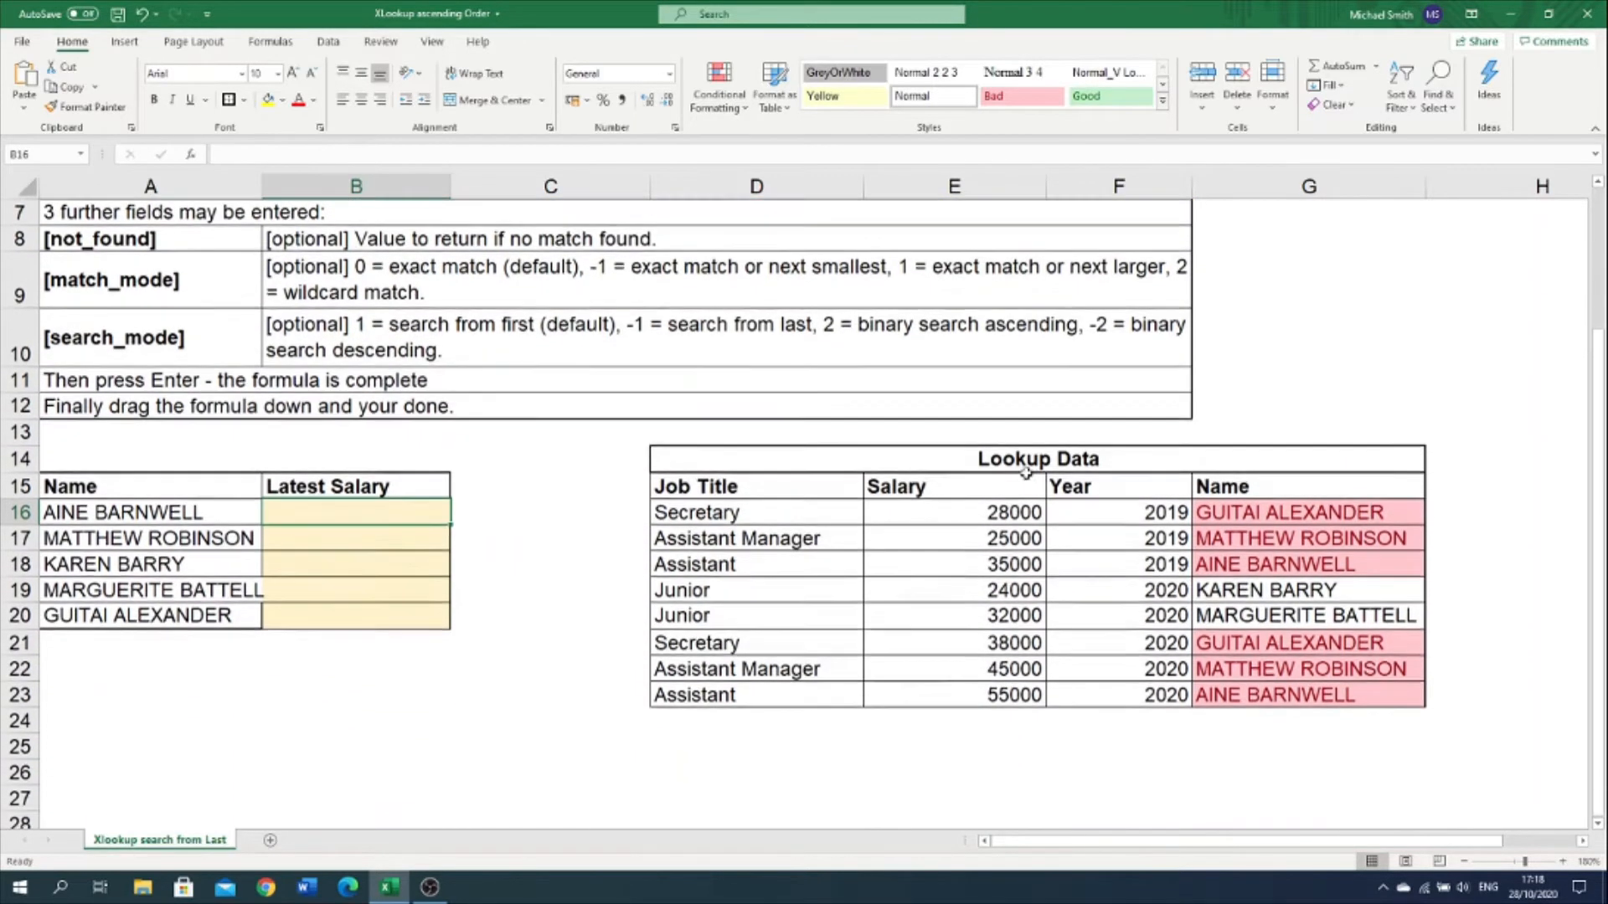
left_click(991, 463)
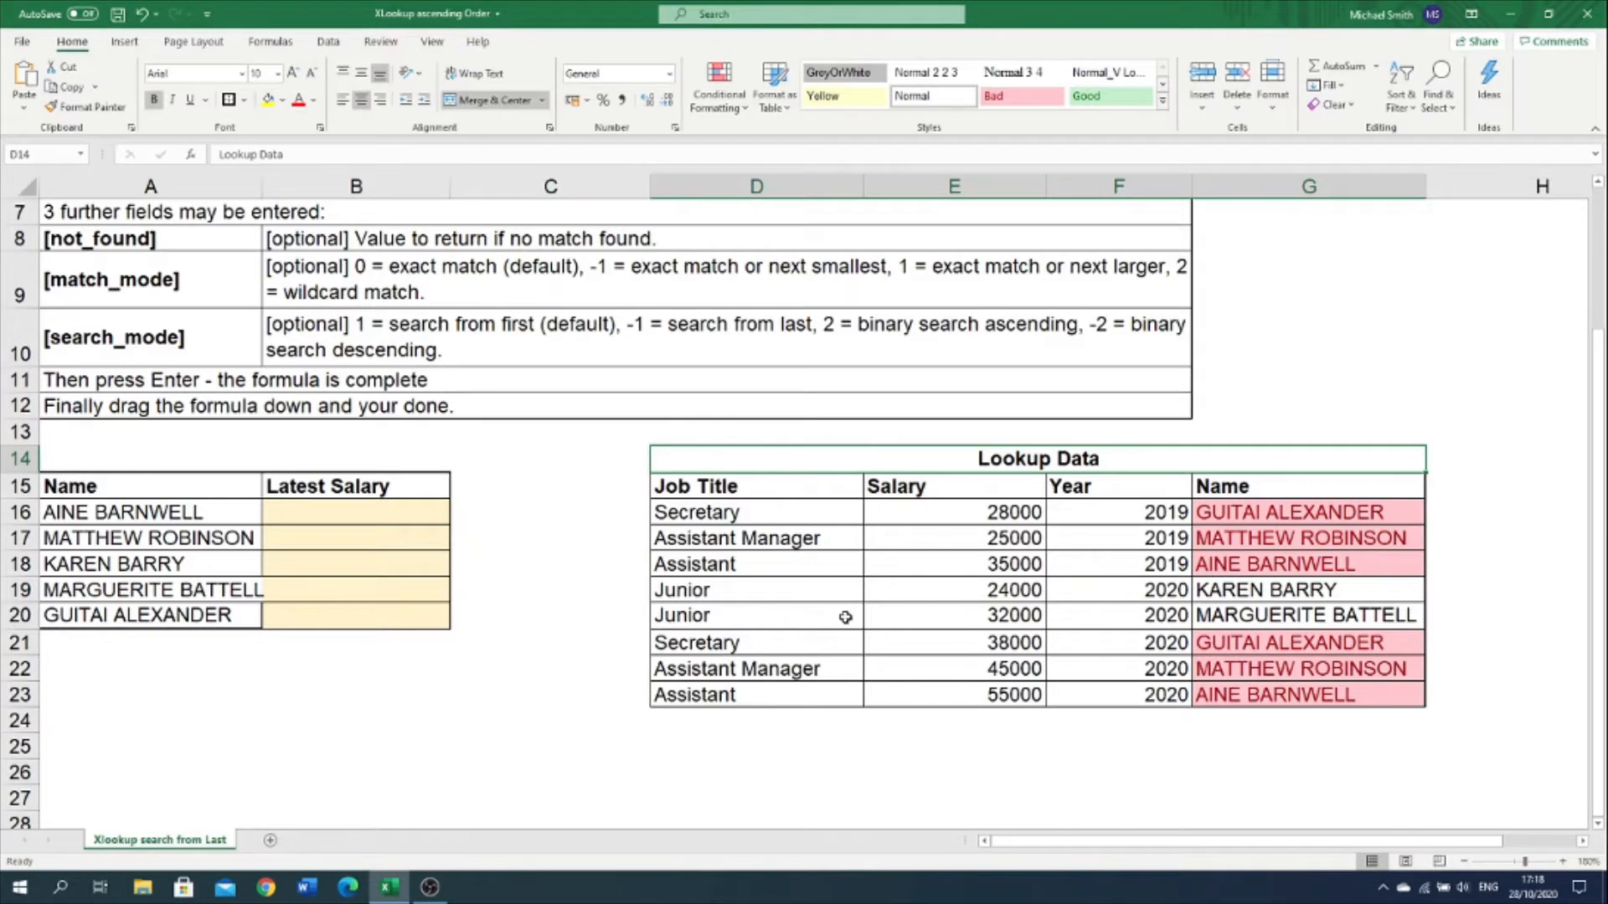
left_click(252, 520)
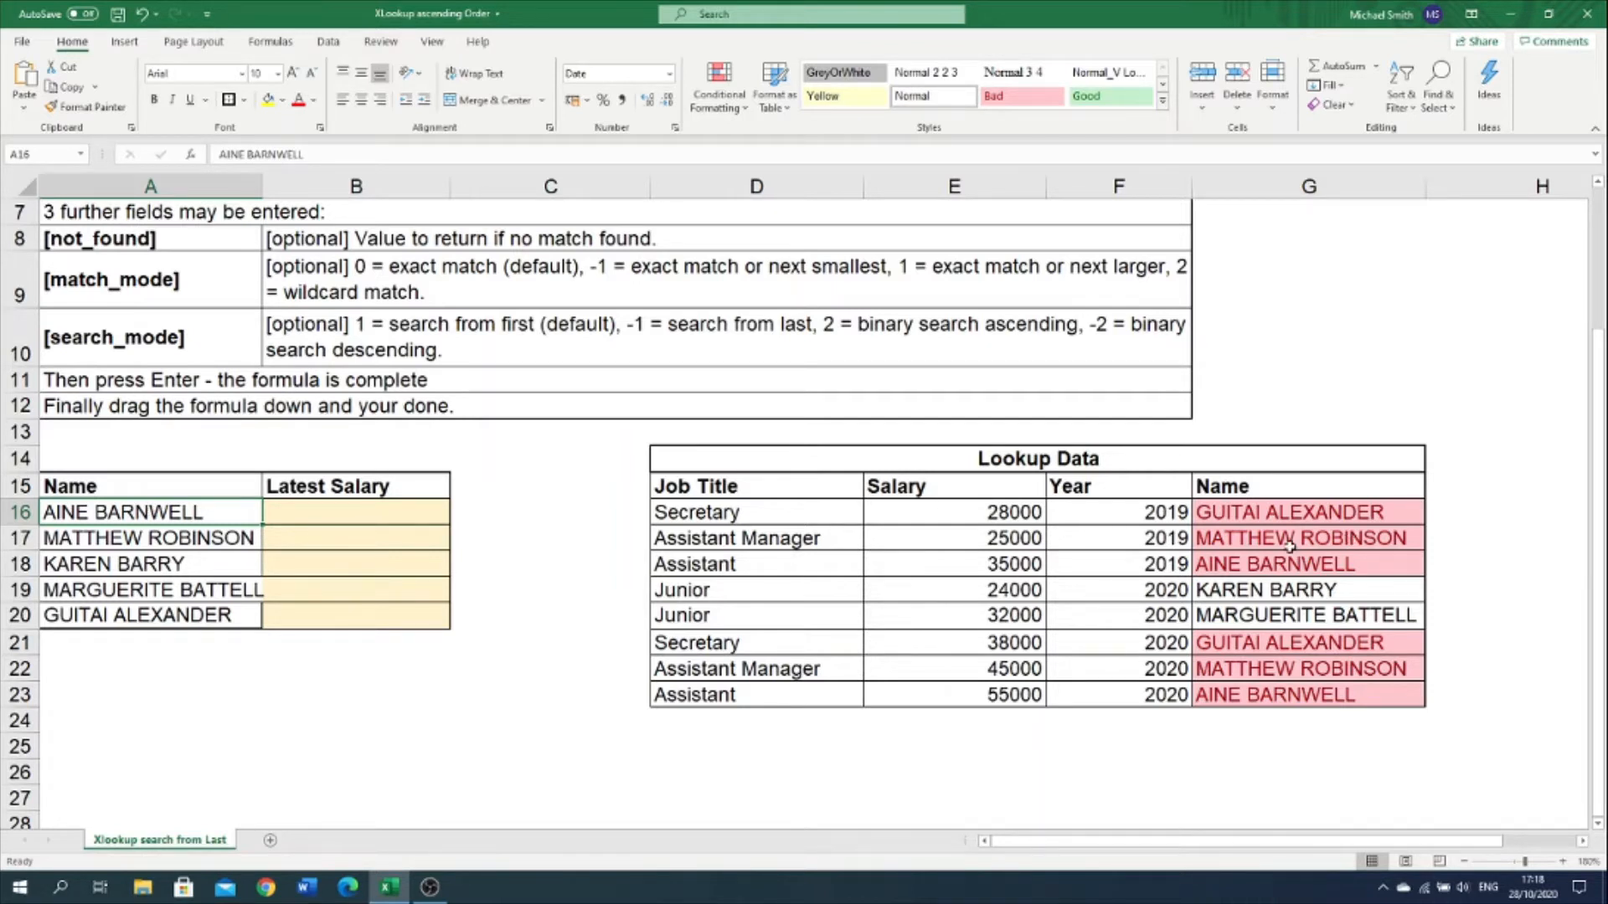
left_click(325, 513)
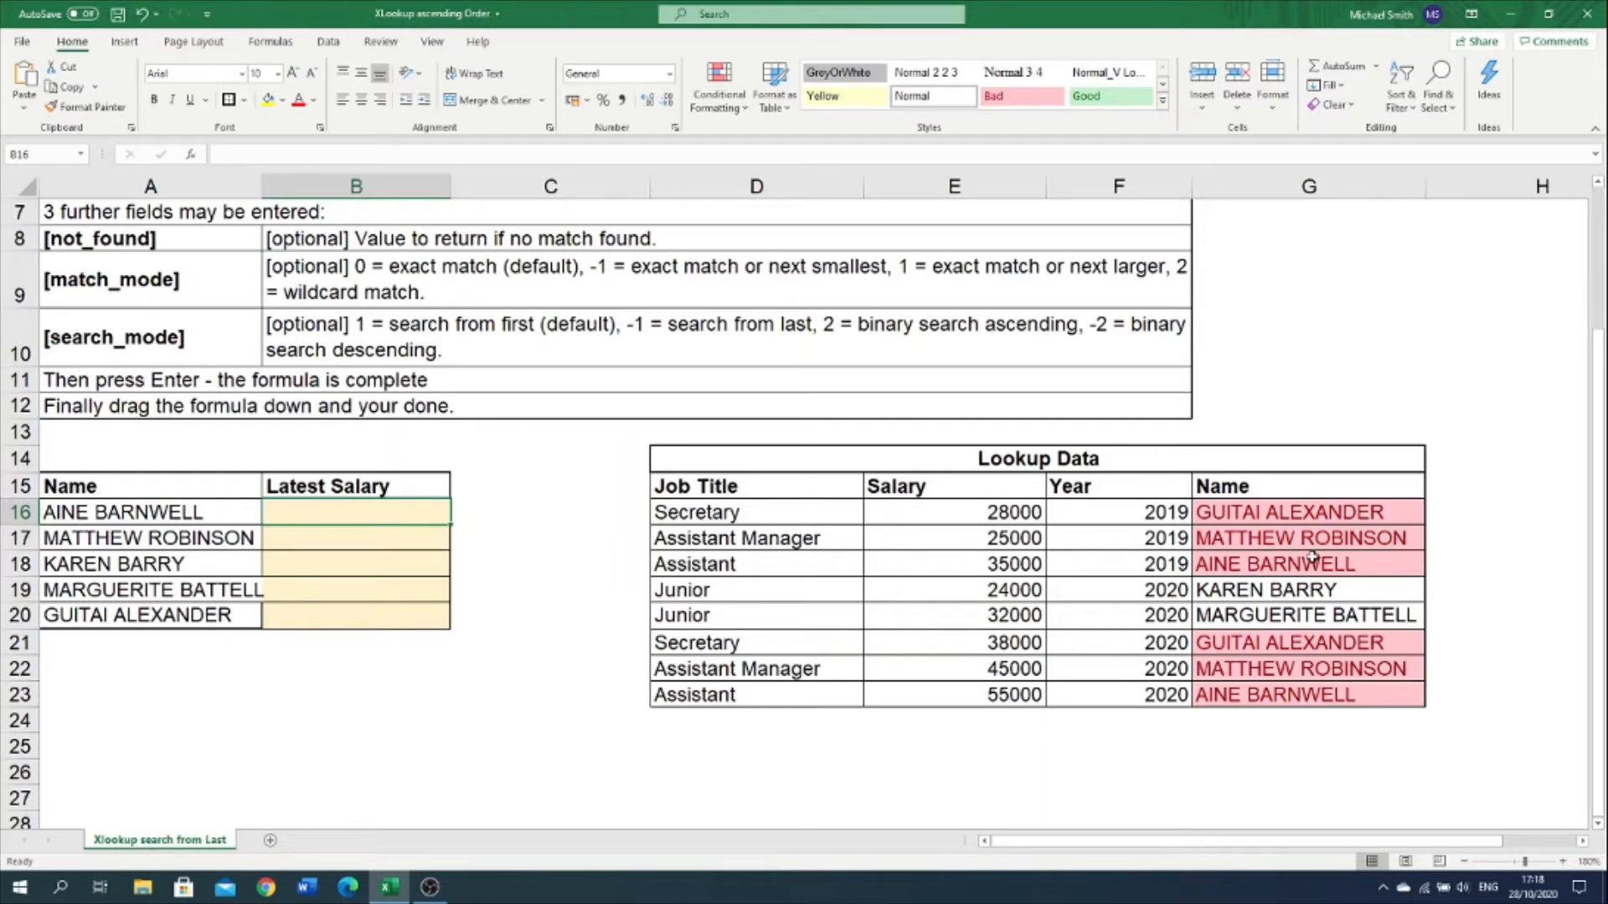
left_click(1294, 515)
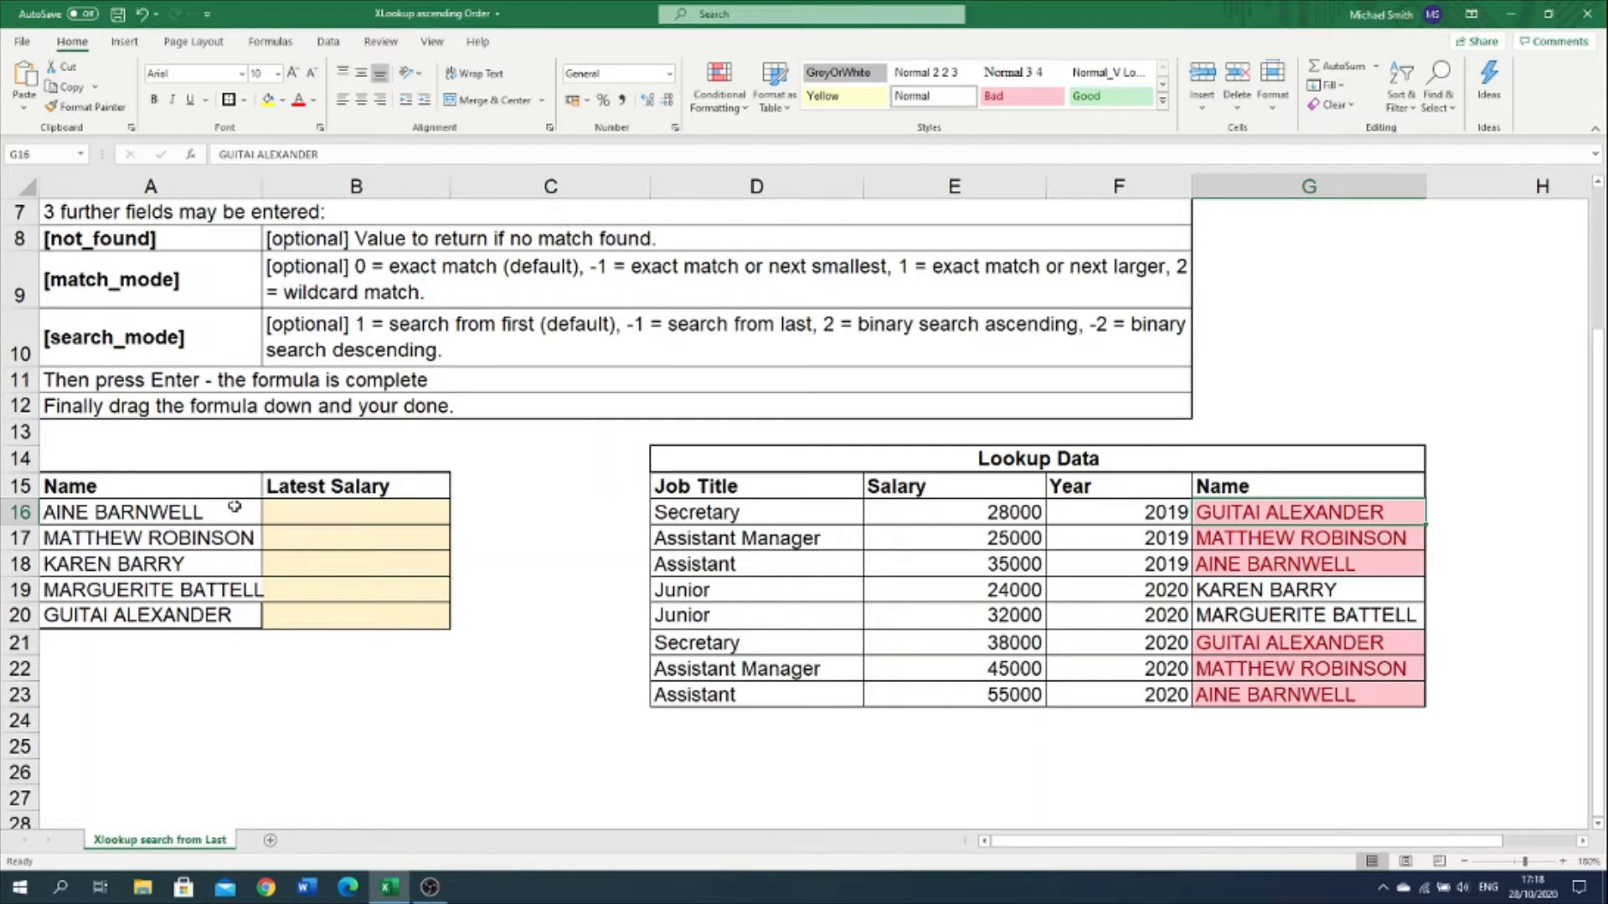
left_click(308, 490)
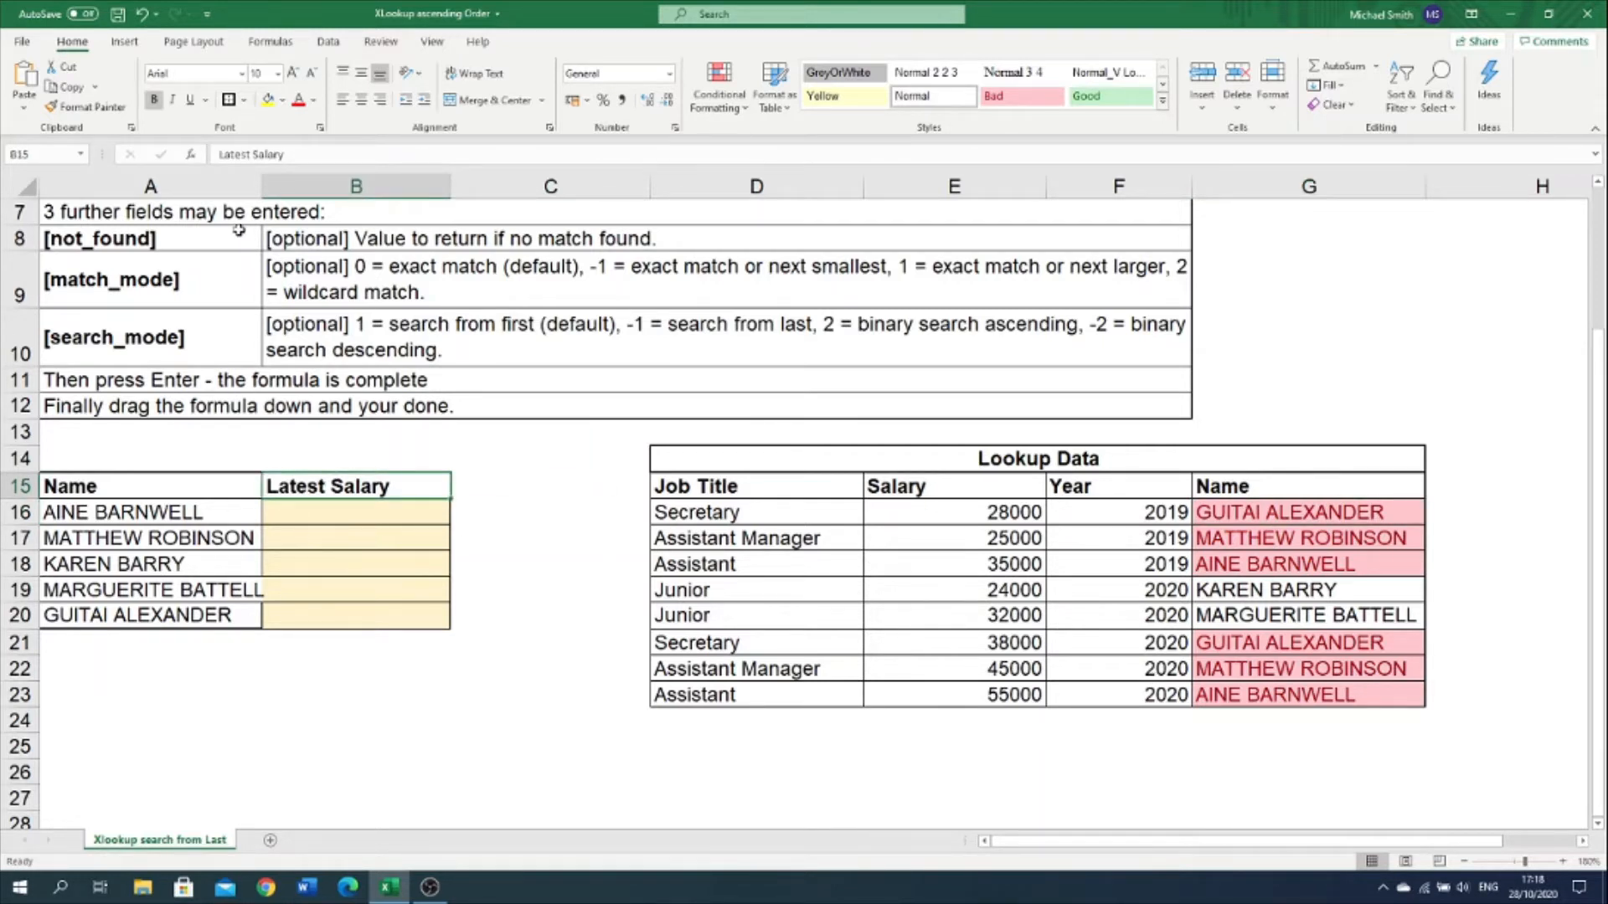
left_click_drag(260, 186, 283, 186)
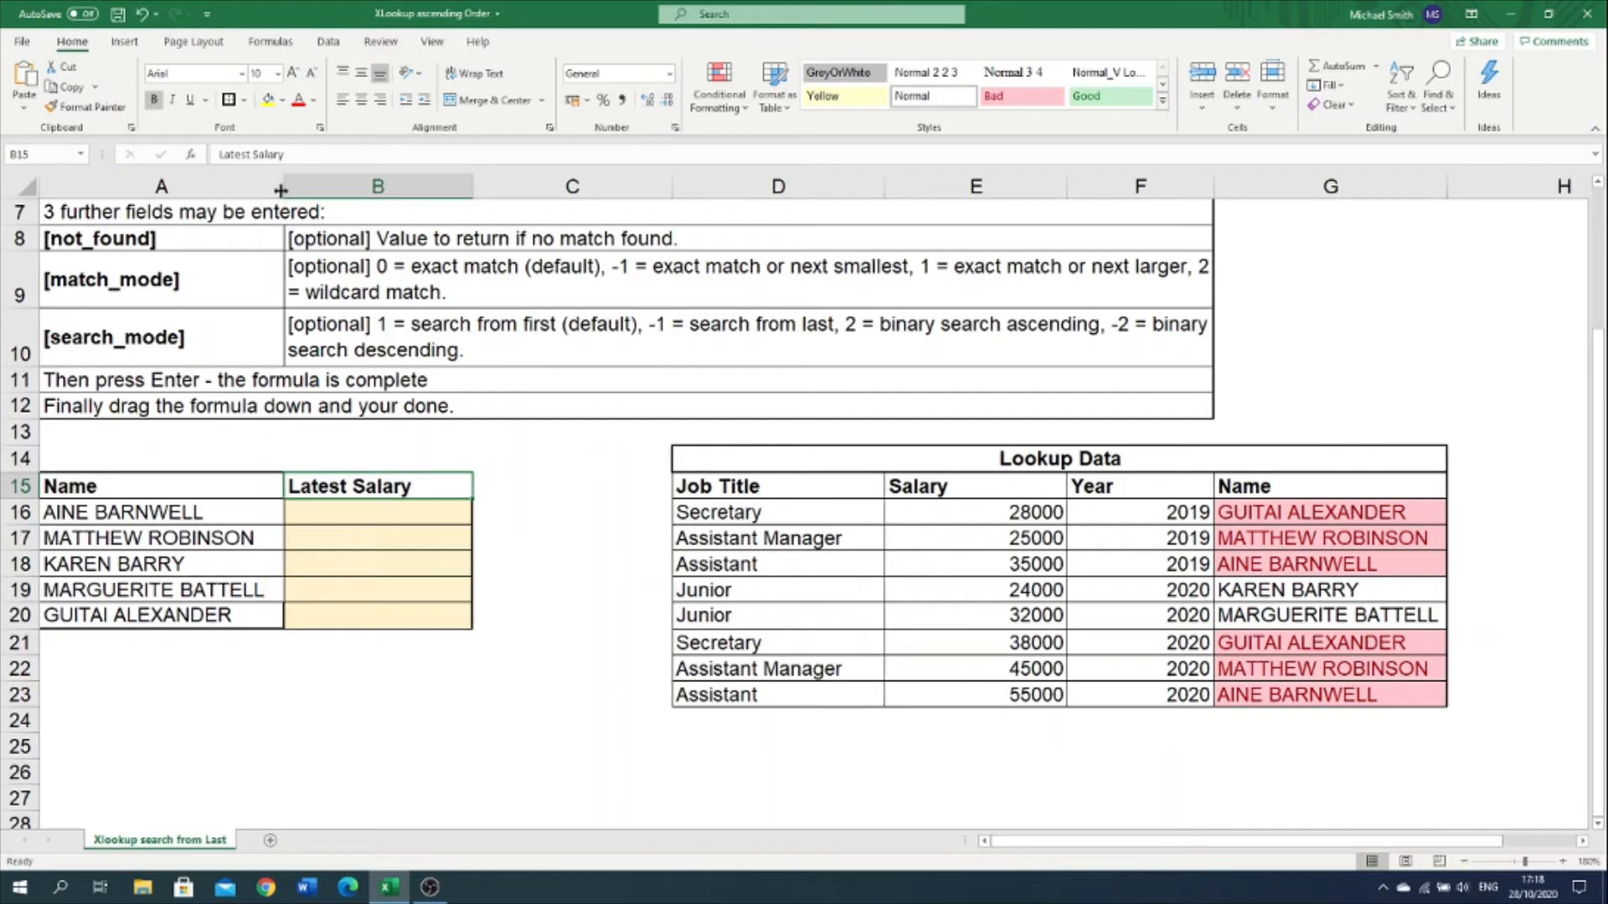
Step: Start an XLOOKUP formula in the first Latest Salary cell, B16, with A16 as the lookup value
left_click(439, 529)
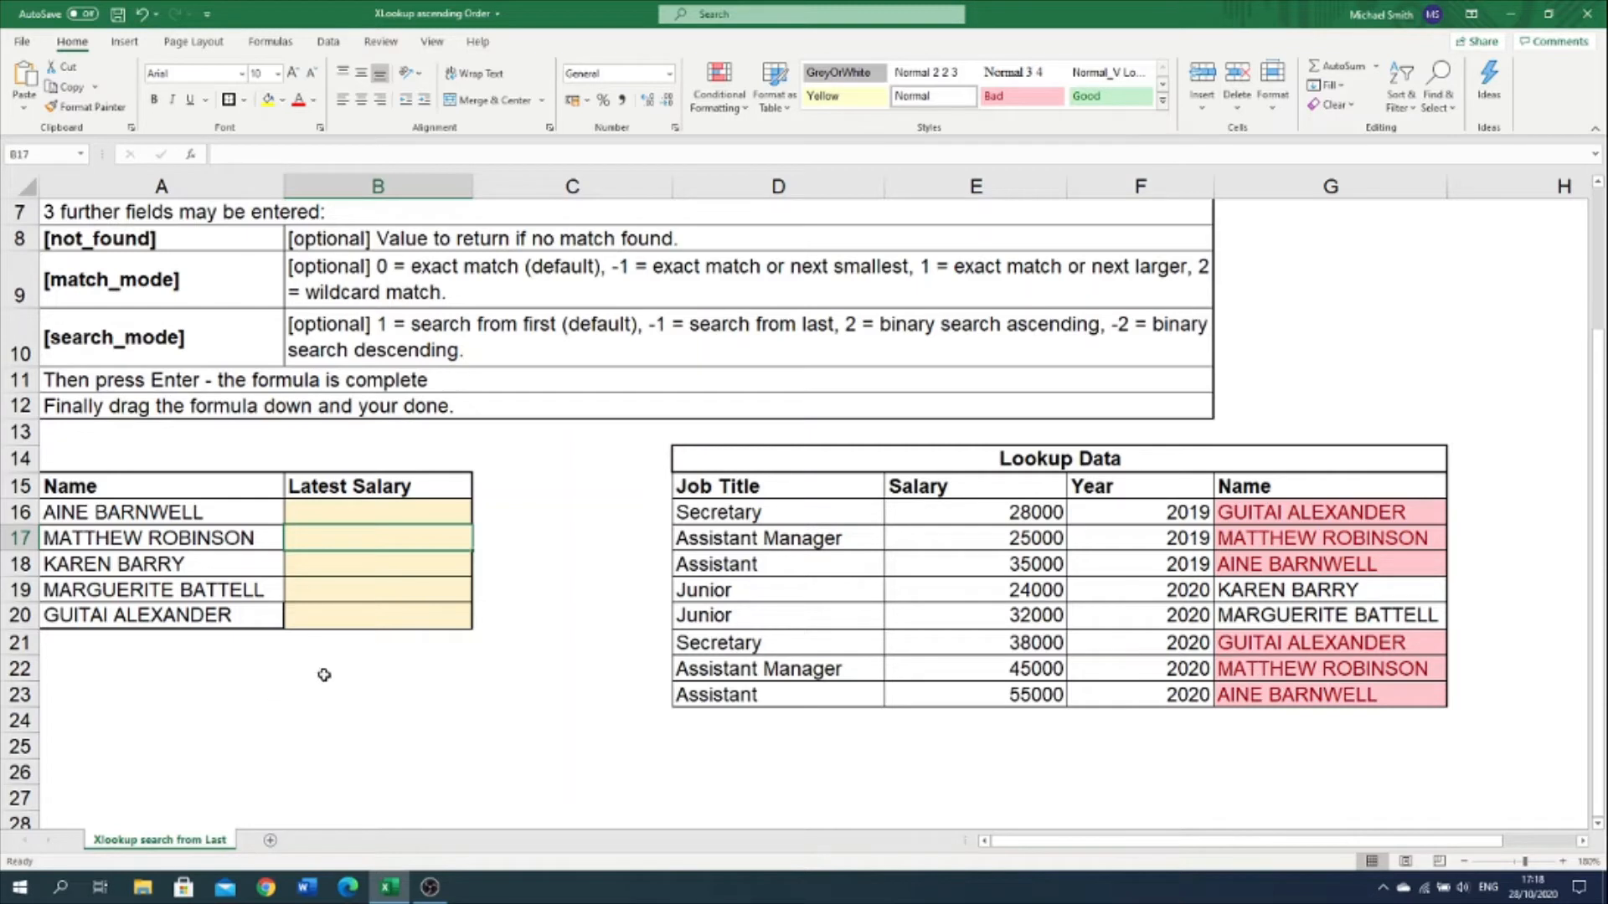
left_click(306, 502)
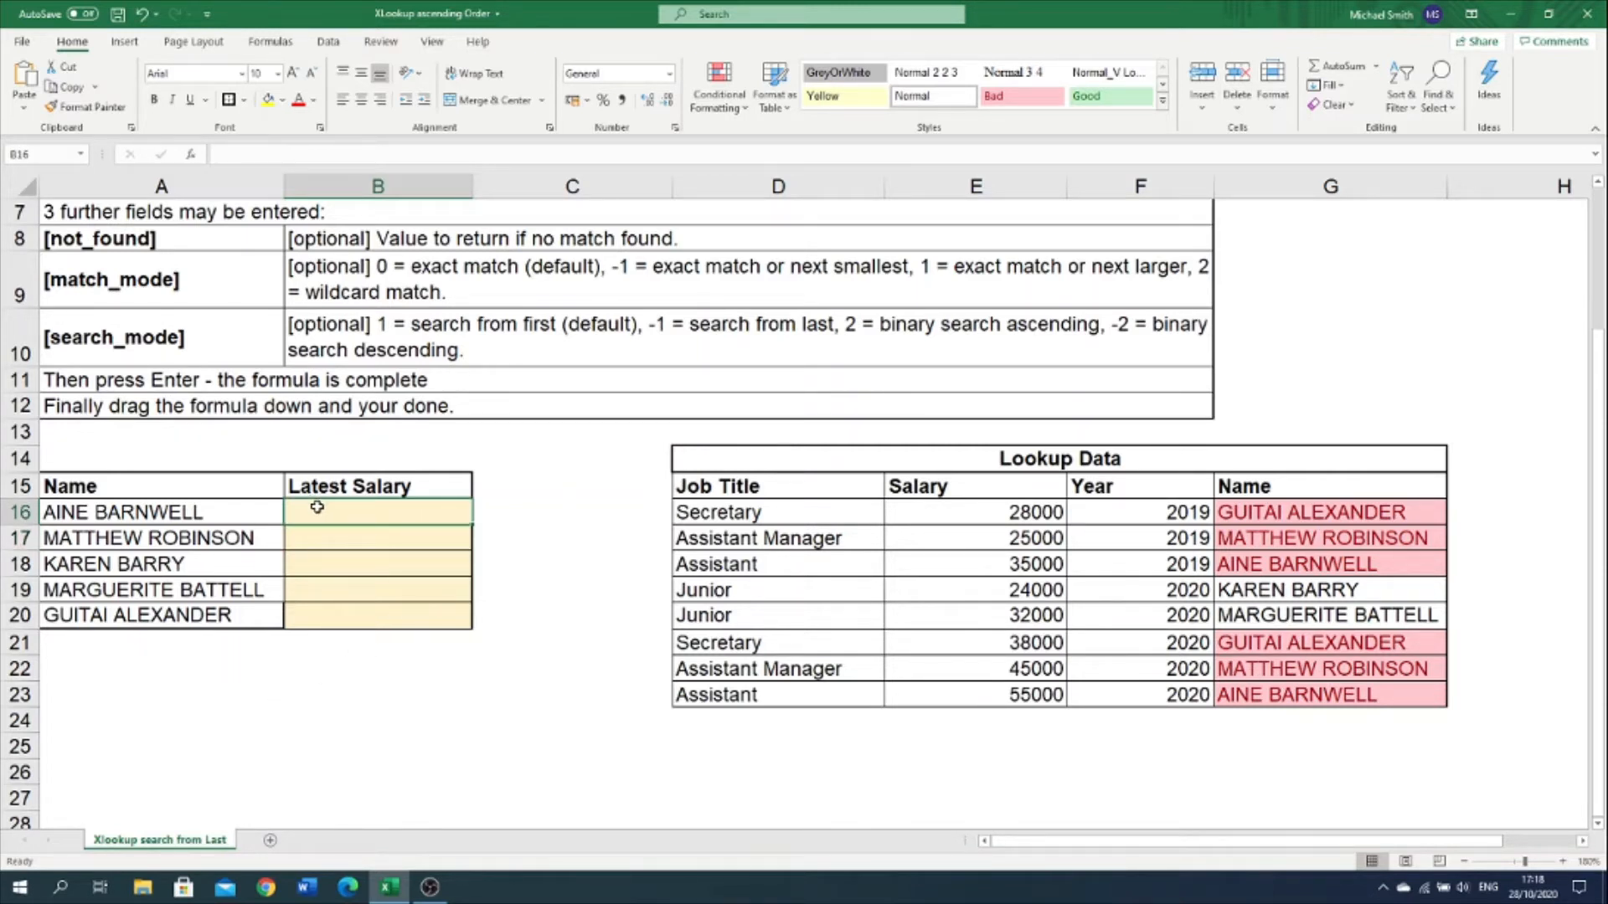
type("=X")
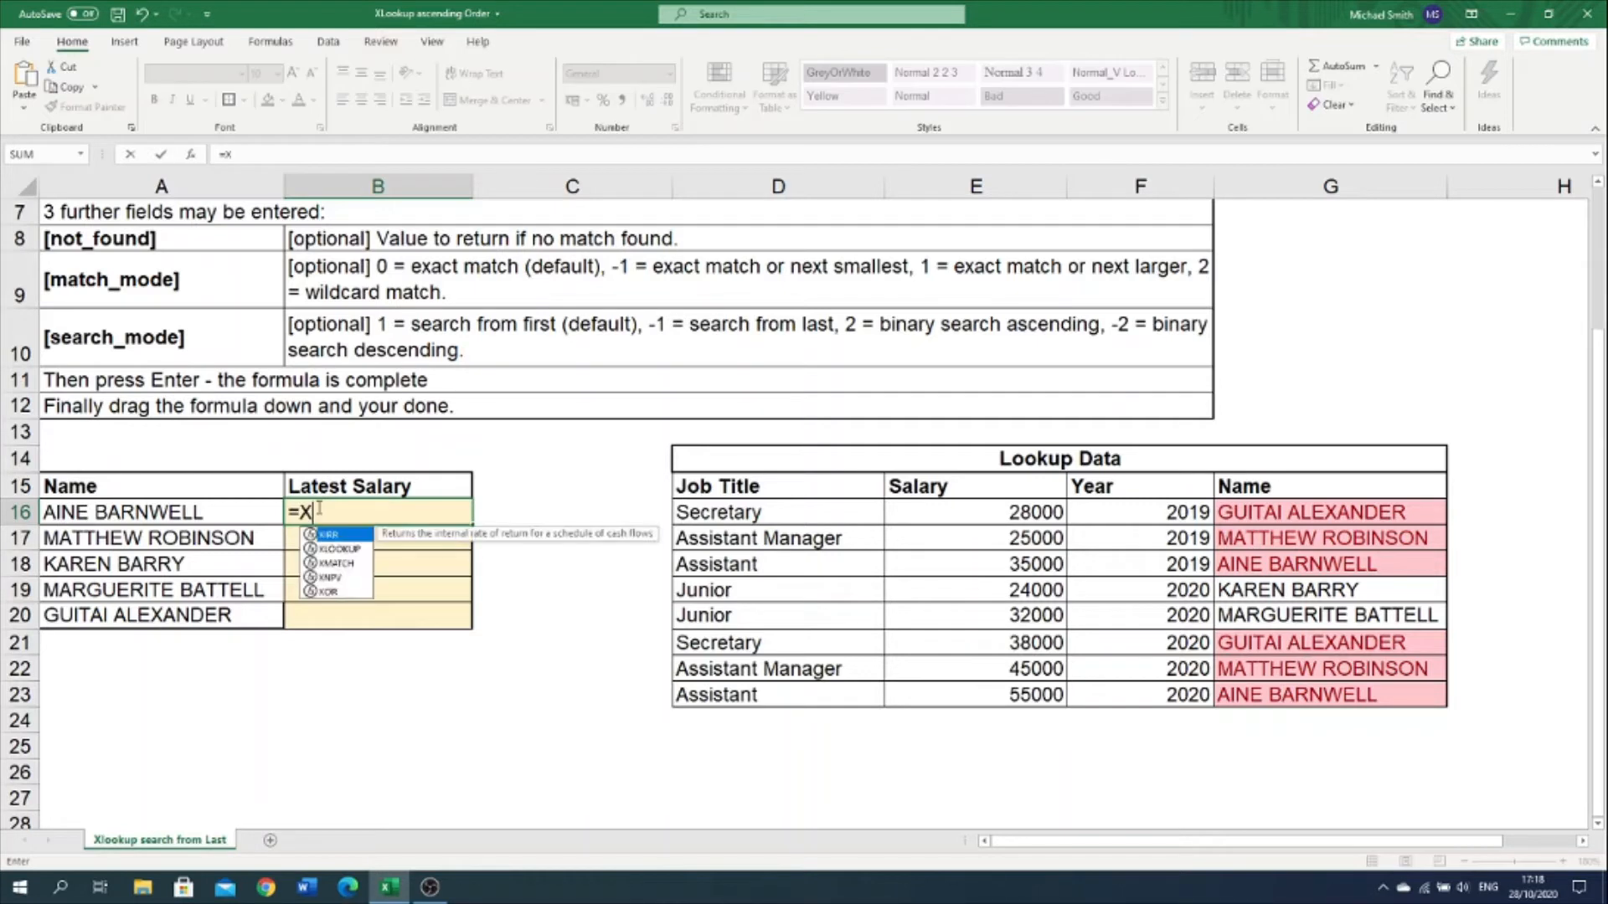
double_click(336, 550)
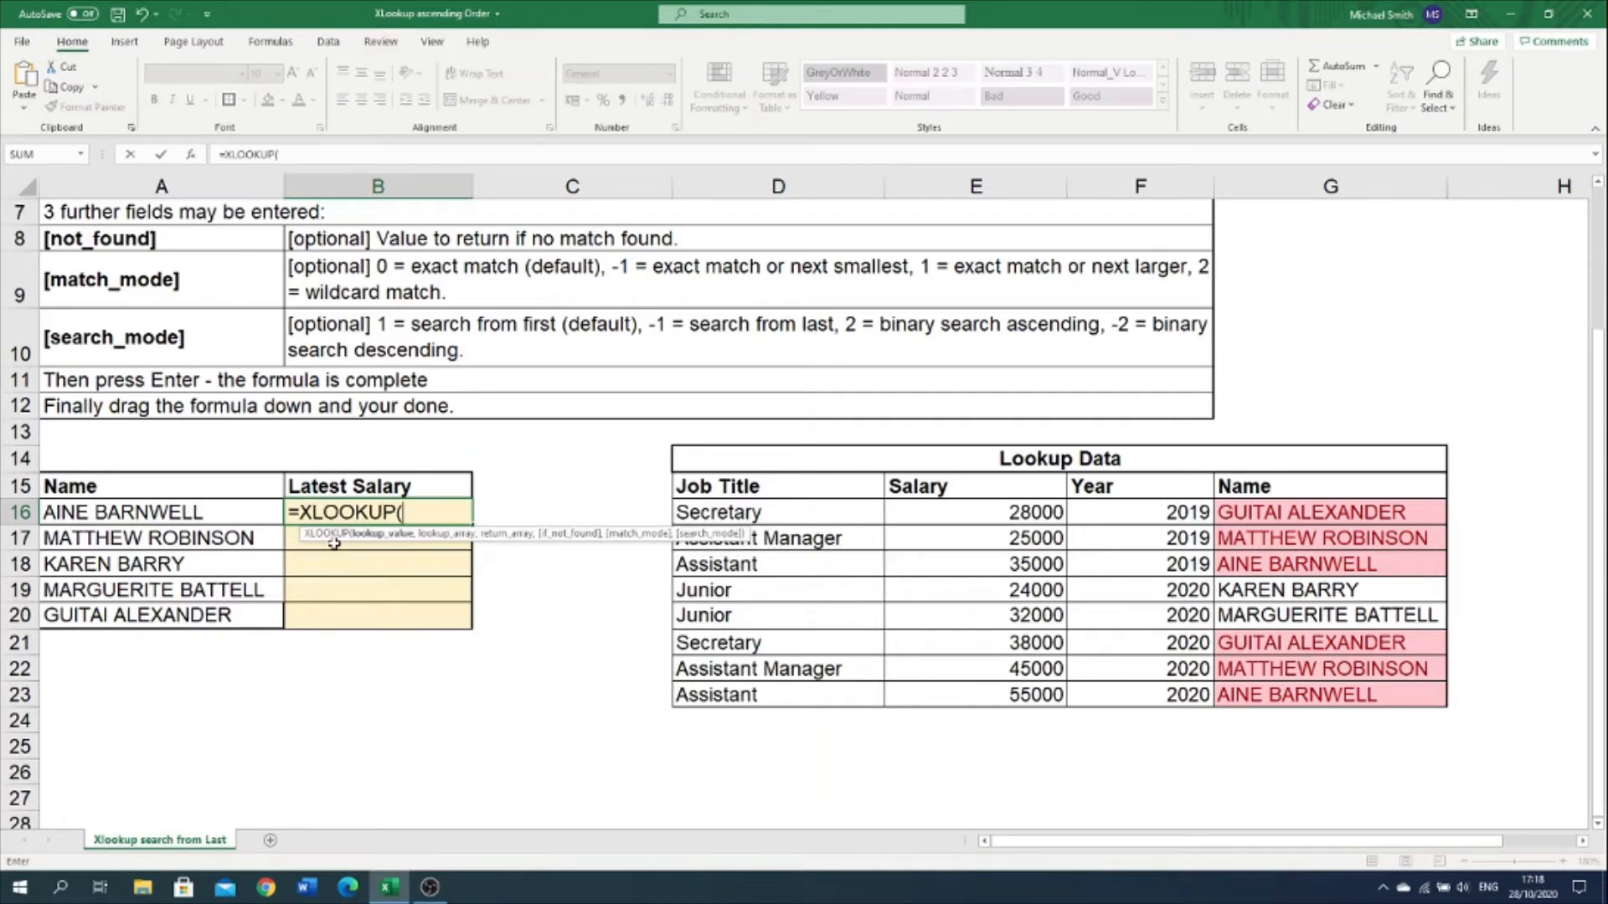
left_click(265, 508)
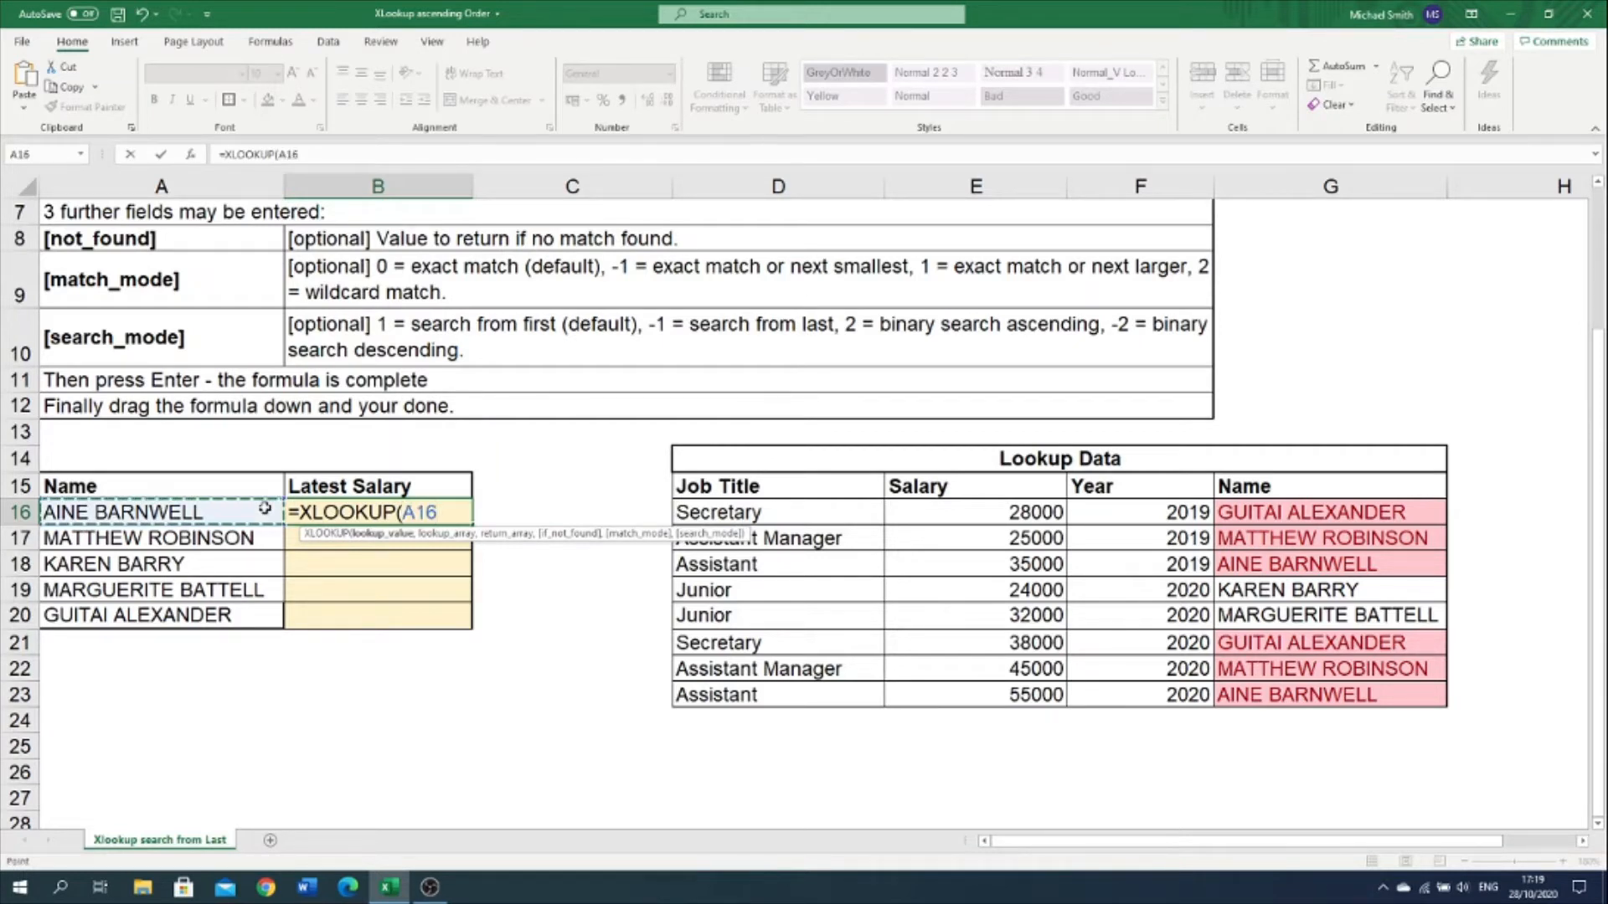
type(",")
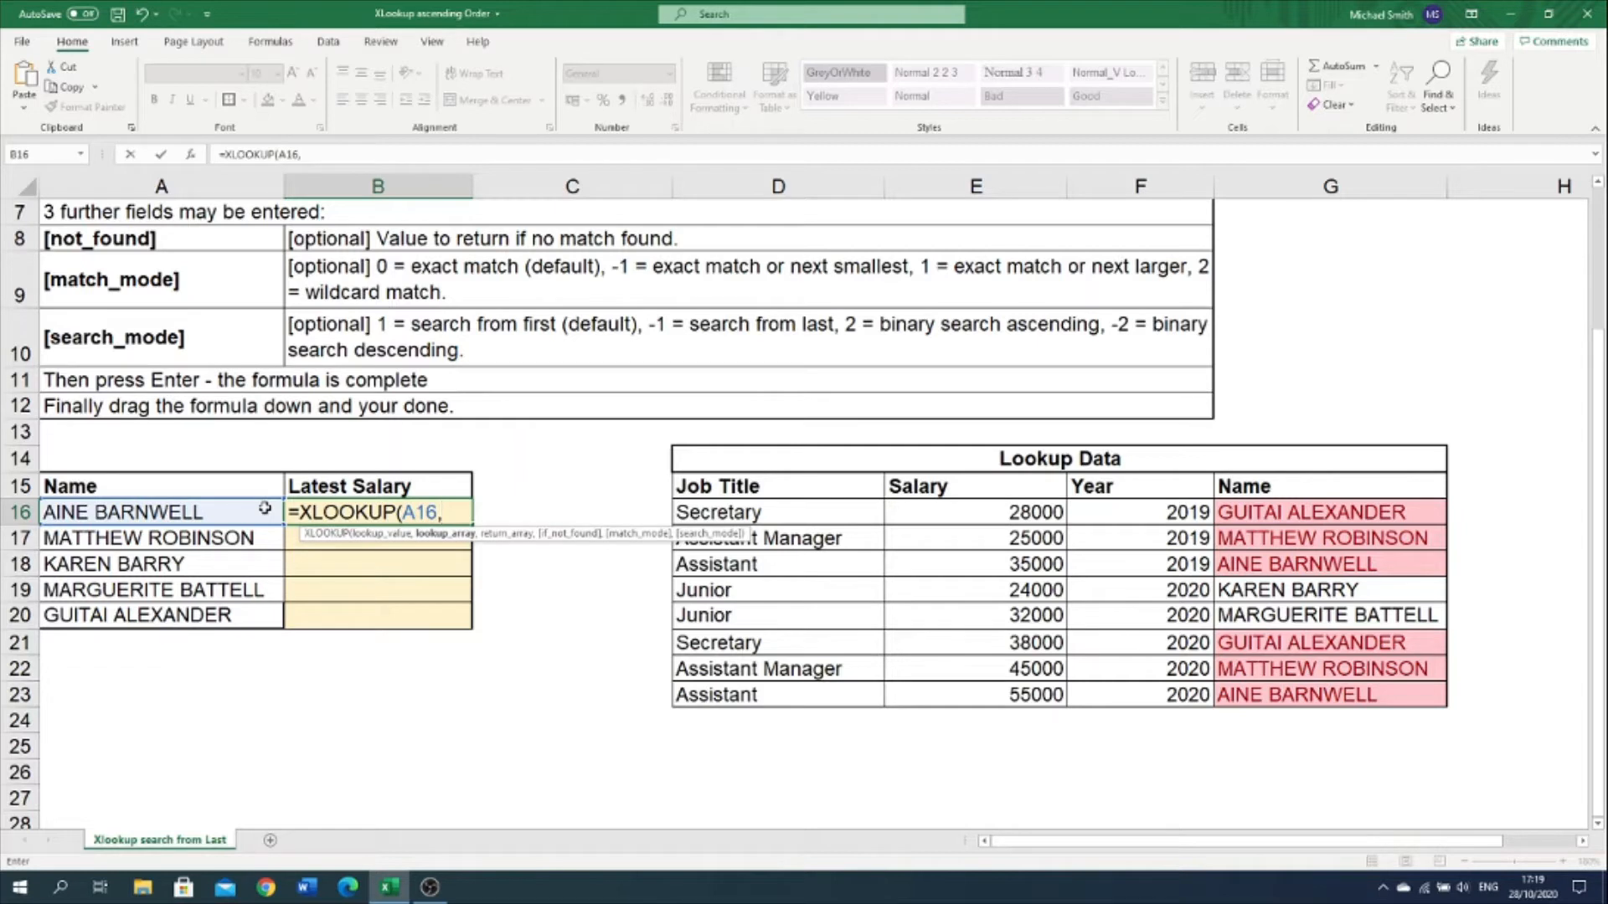
Step: Set the formula's lookup array to the Lookup Data Name column as the absolute range $G$15:$G$23
left_click(1307, 489)
left_click_drag(1307, 489, 1329, 697)
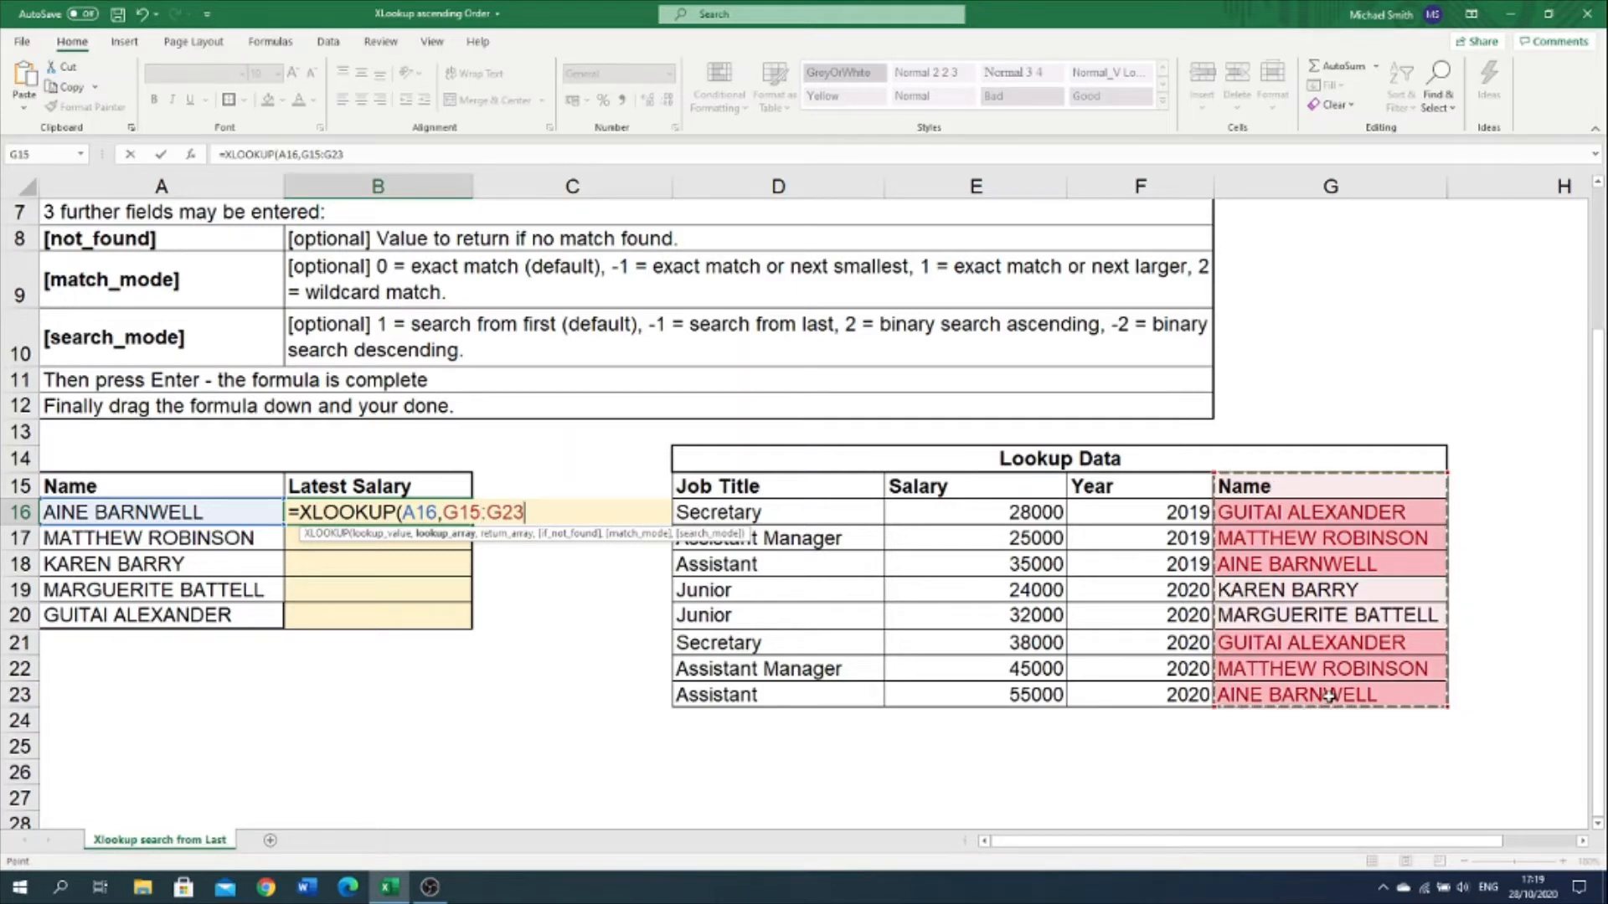
key("F4")
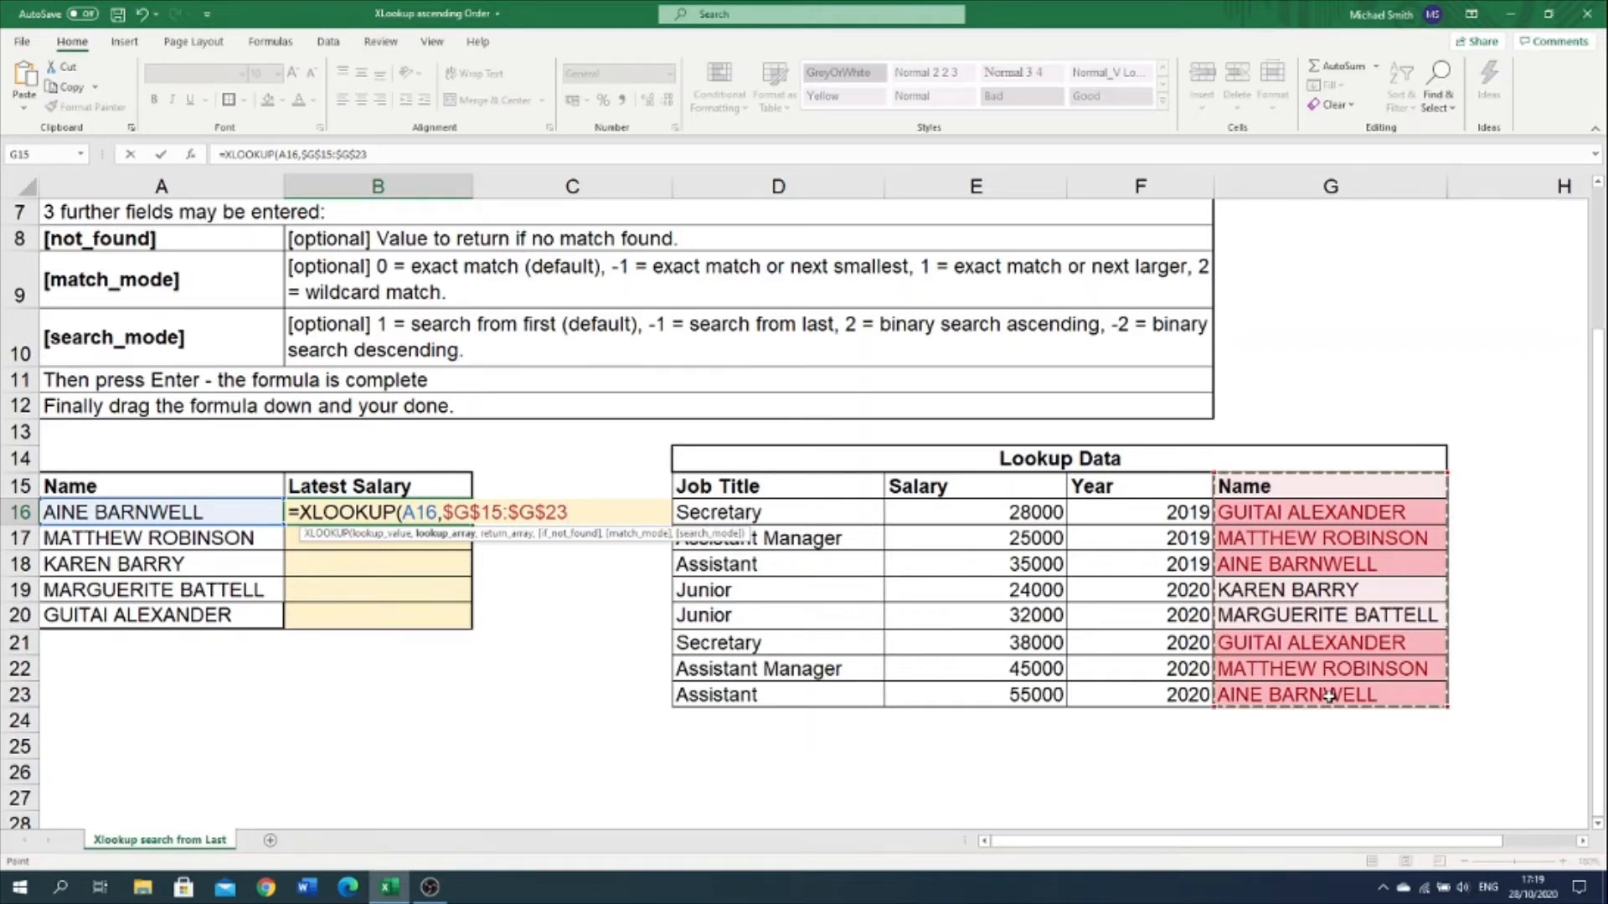
type(",")
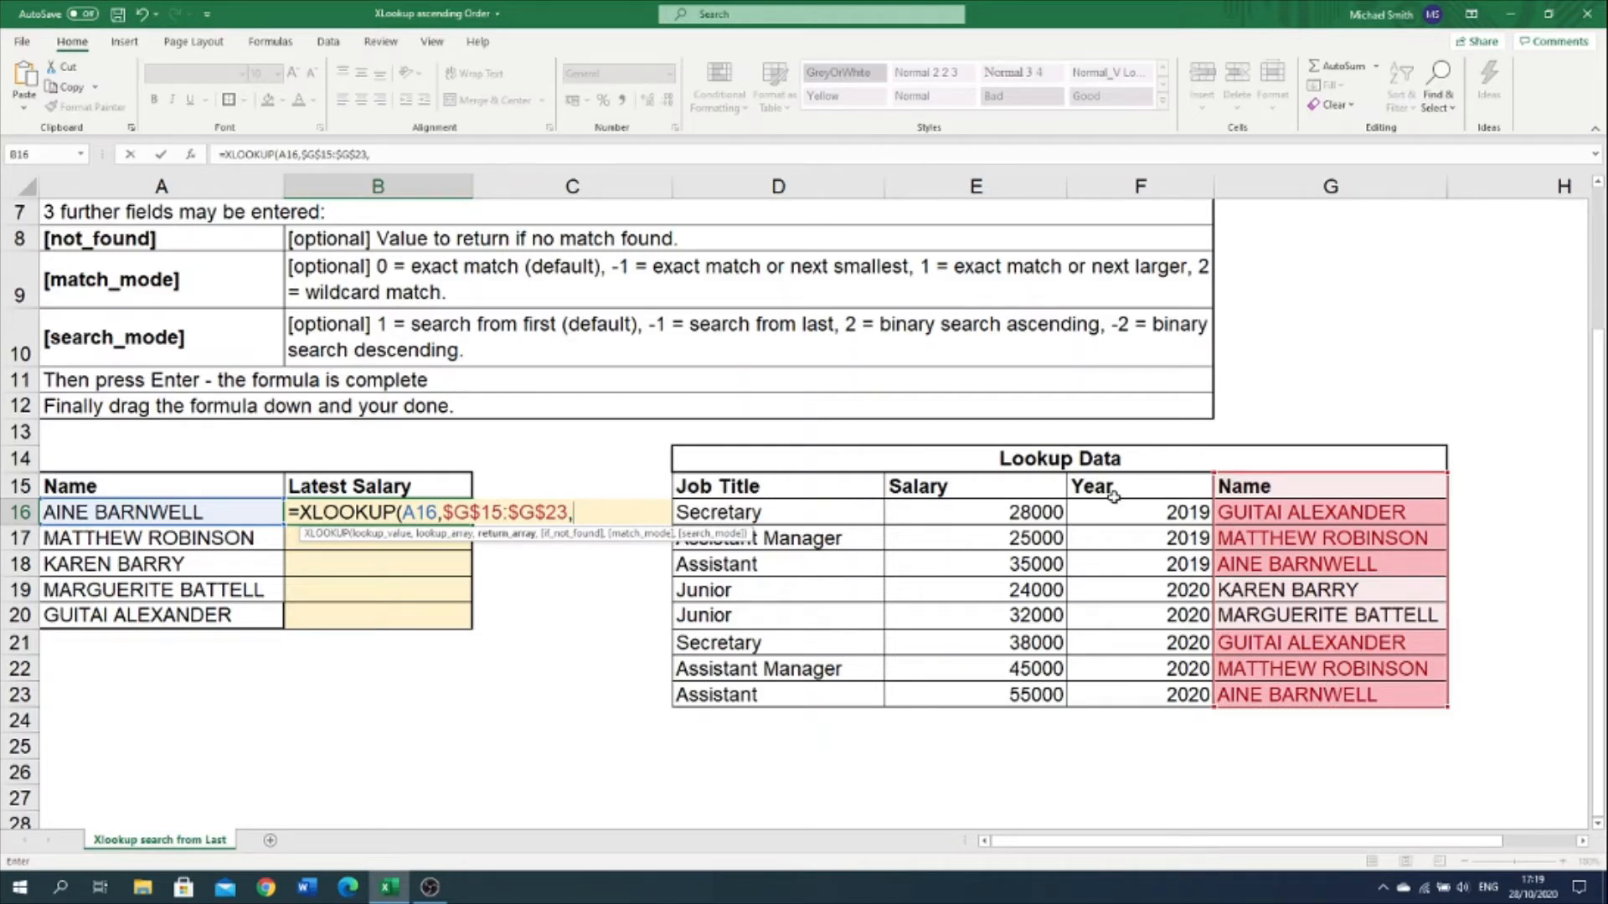
Step: Set the formula's return array to the Salary column as the absolute range $E$15:$E$23
left_click(984, 484)
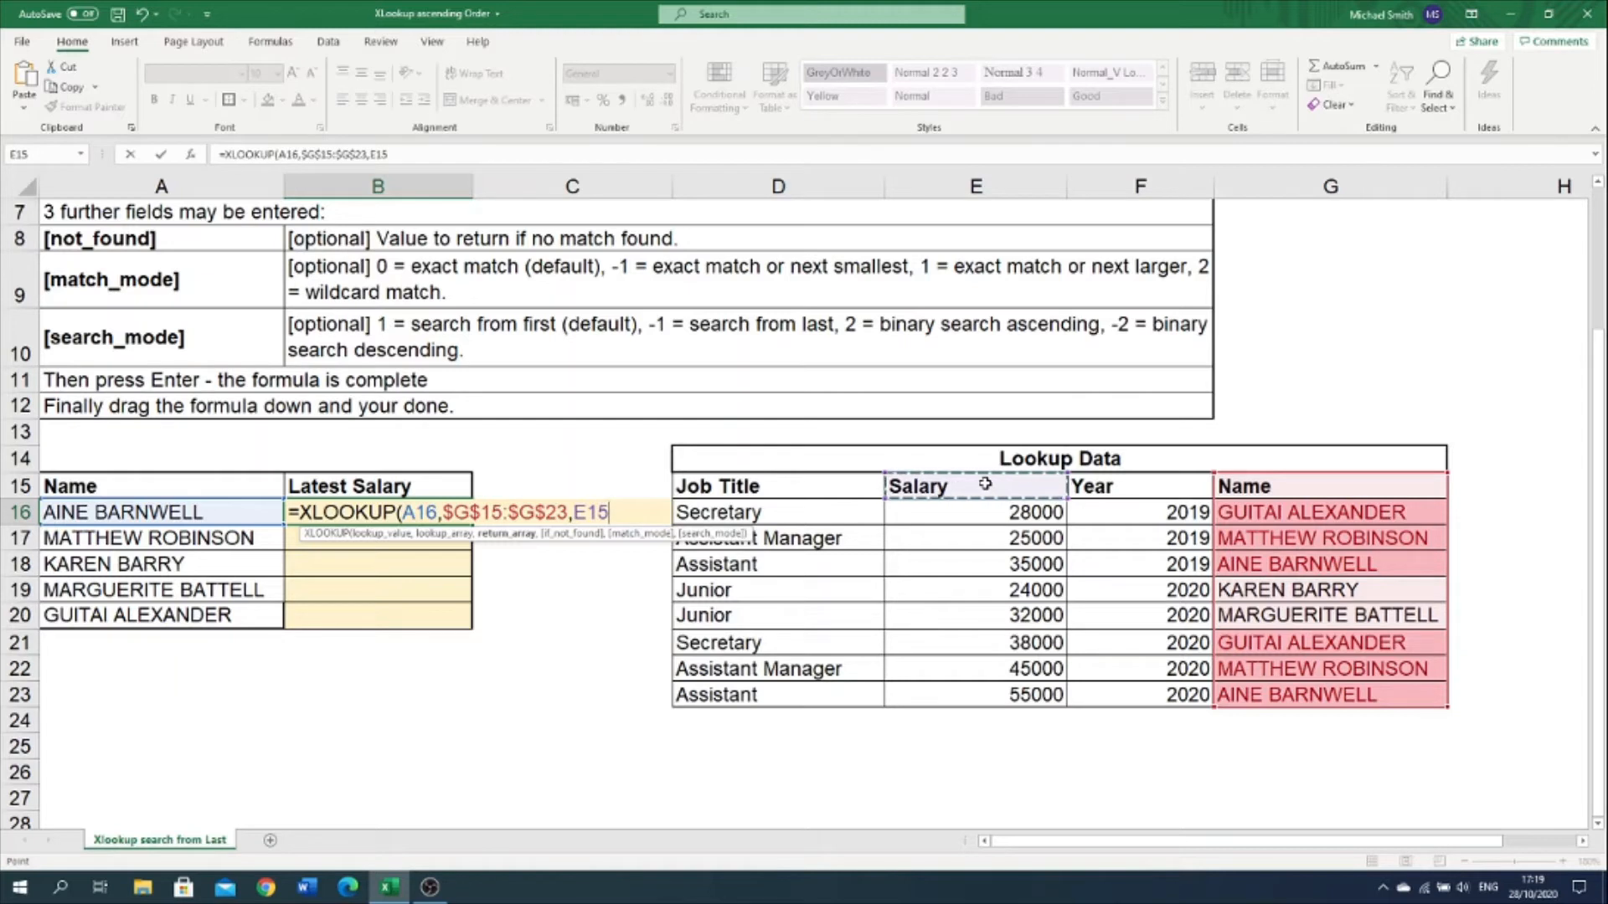
left_click_drag(985, 484, 982, 691)
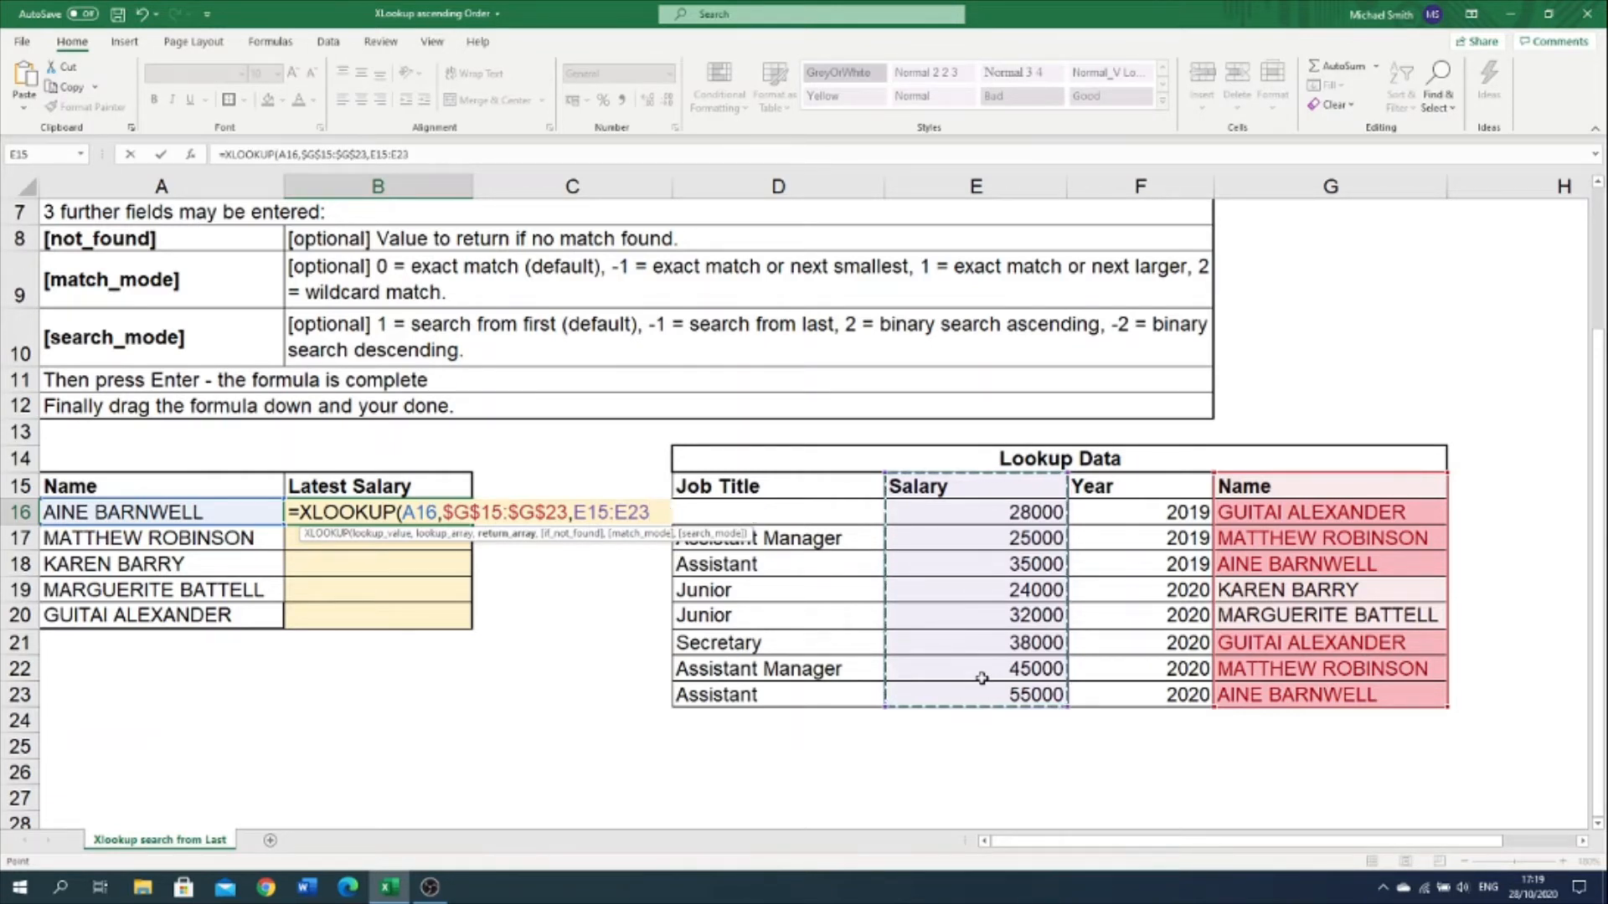
key("F4")
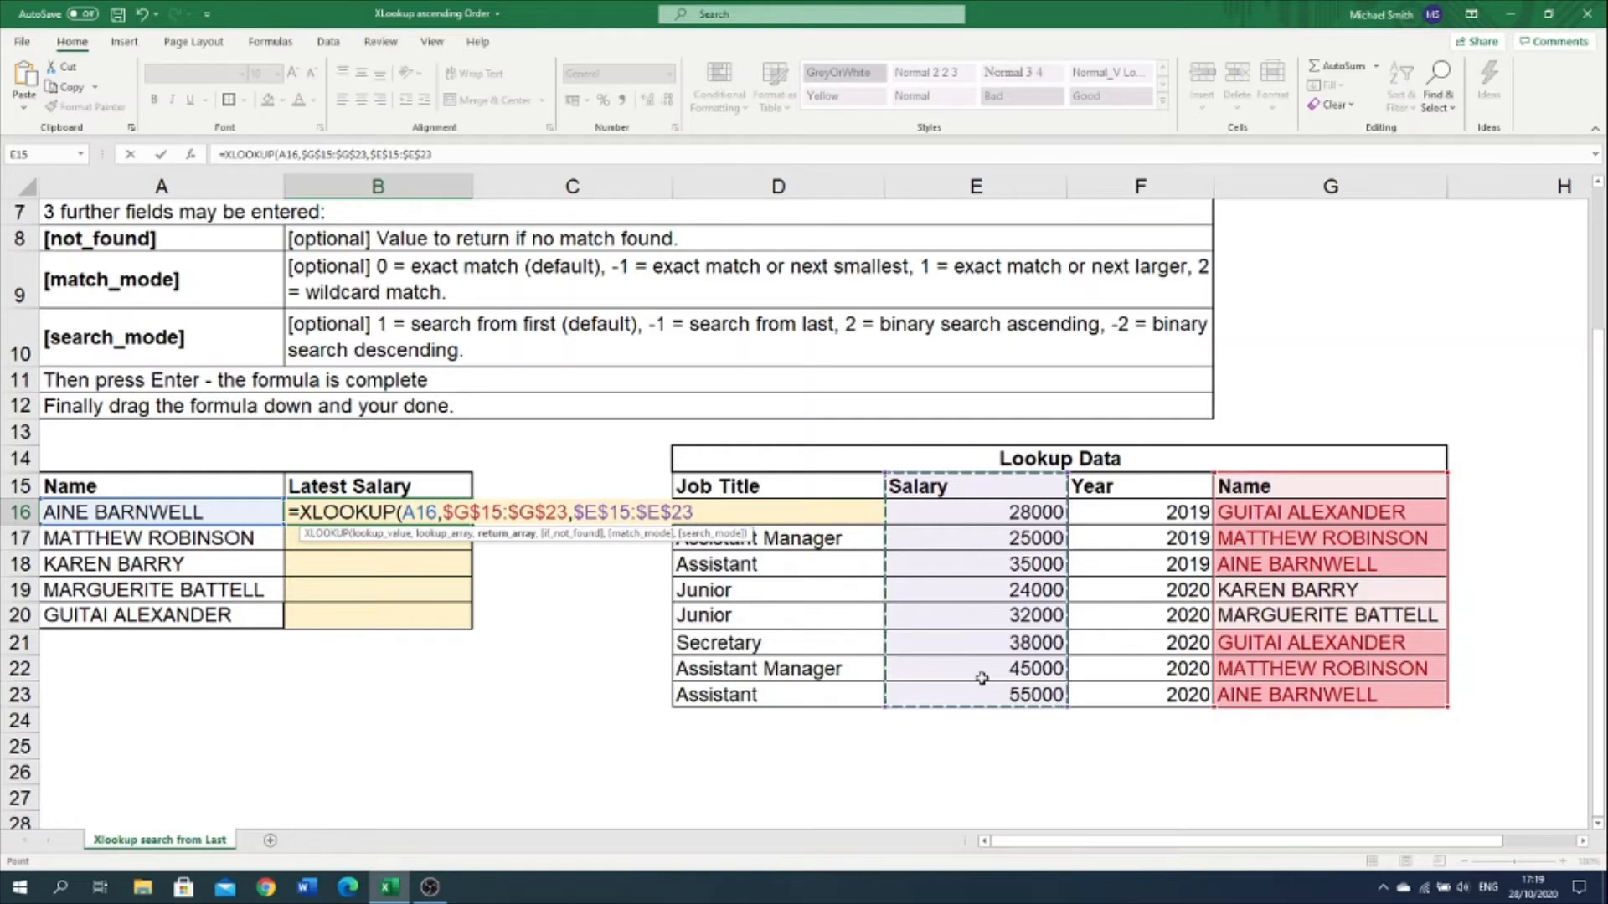
type(",")
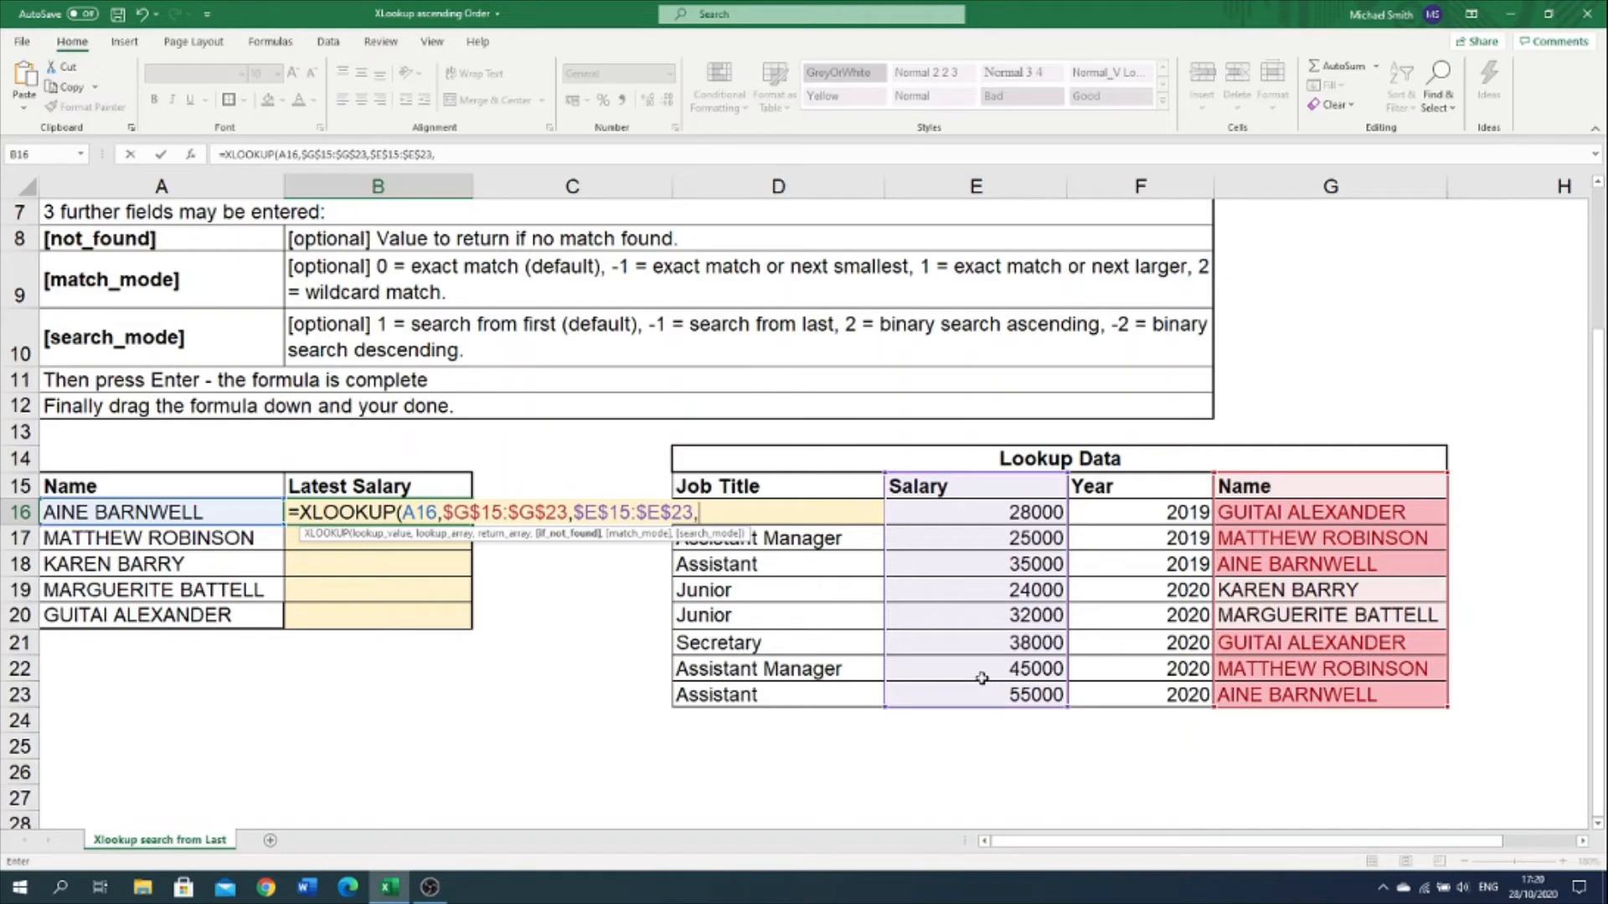
Step: Leave if_not_found and match_mode empty, set search_mode to -1 (Search last-to-first), and complete the formula in B16
type(",")
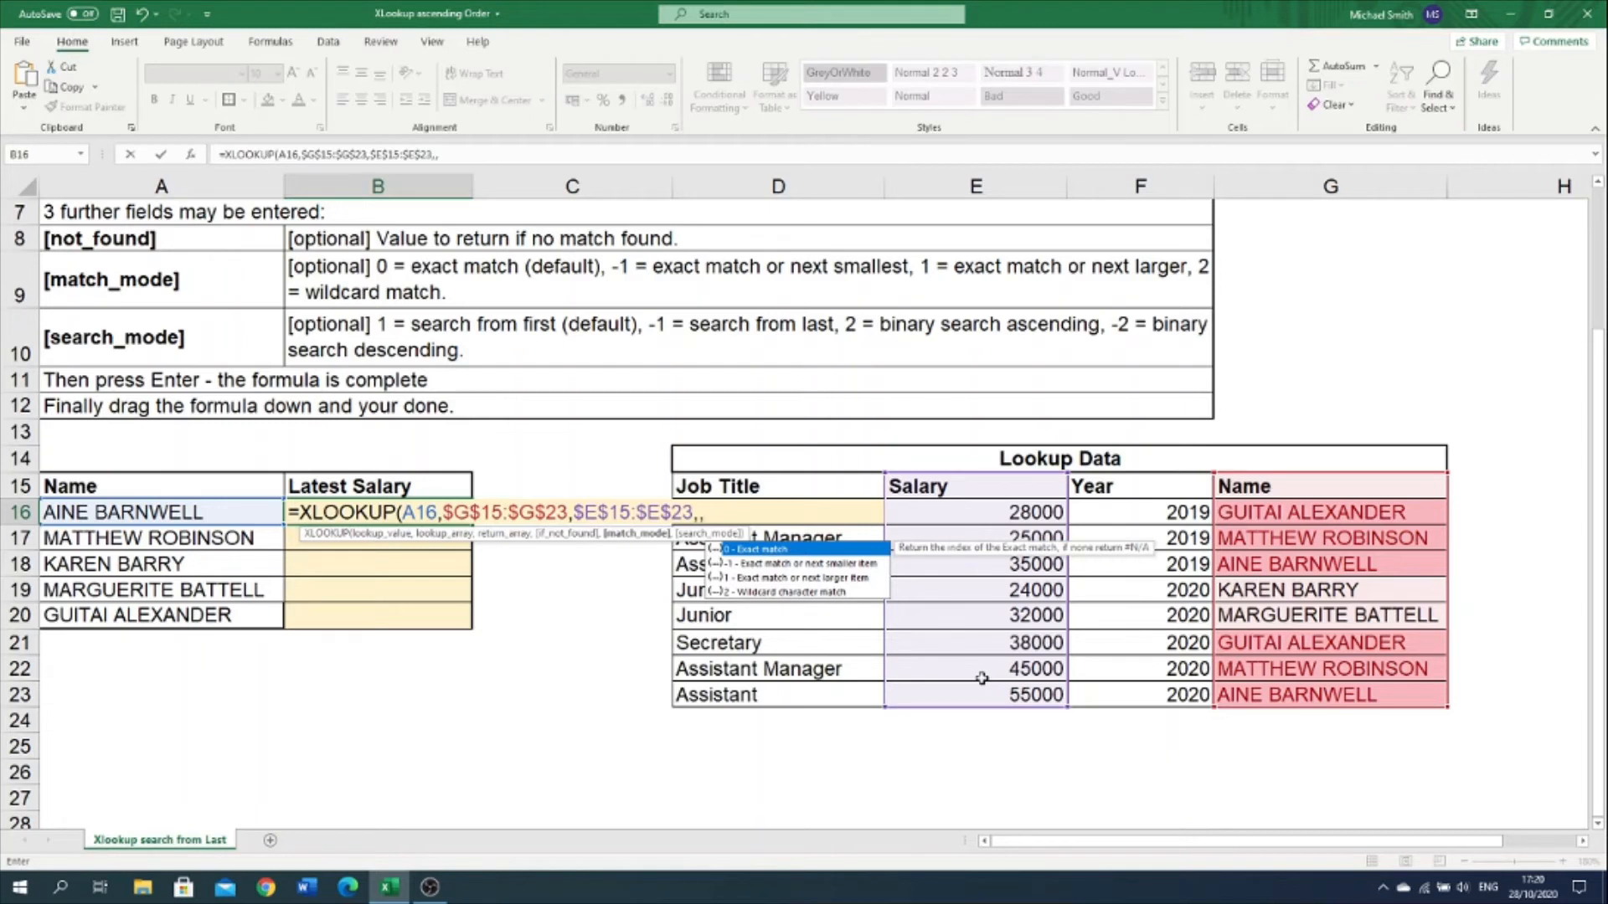
type(",")
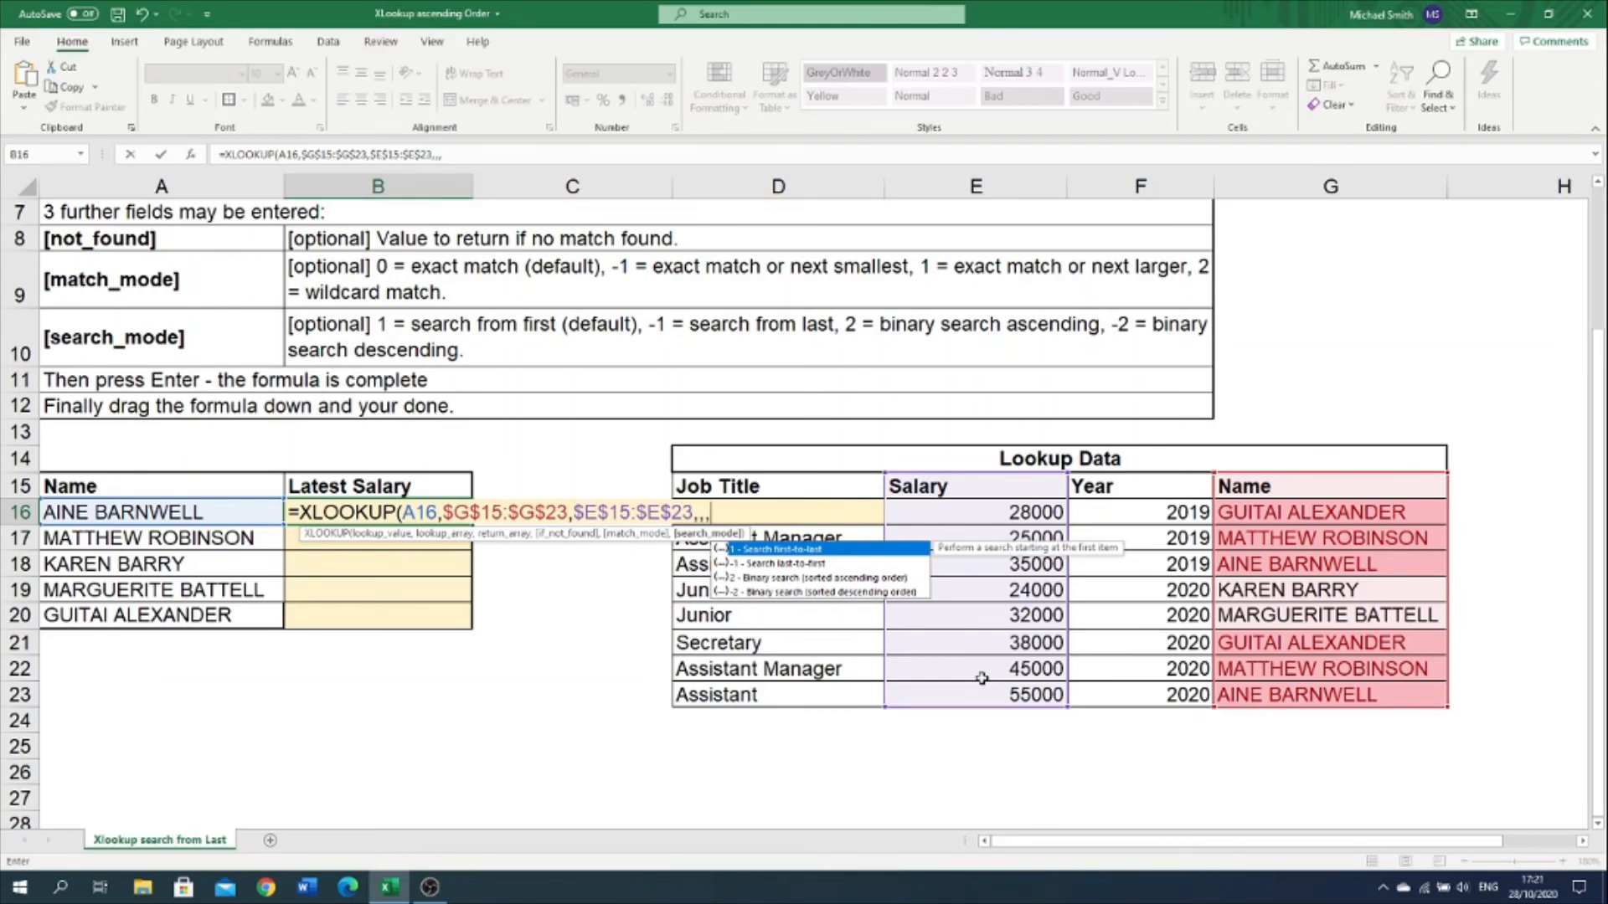
double_click(764, 563)
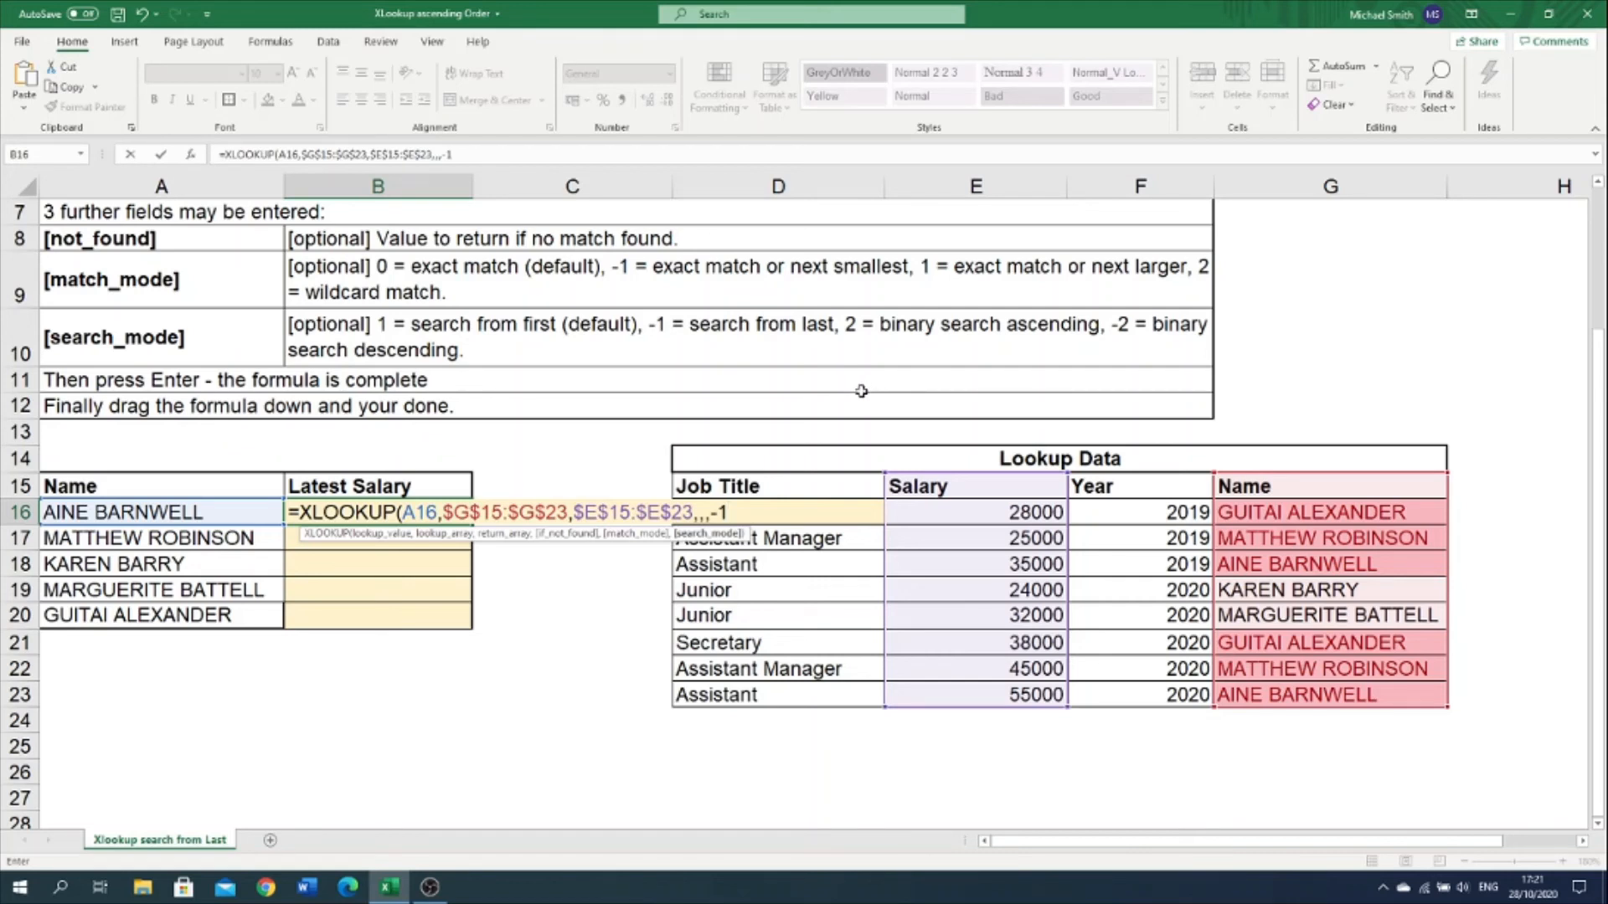
type(")")
key("ctrl+Return")
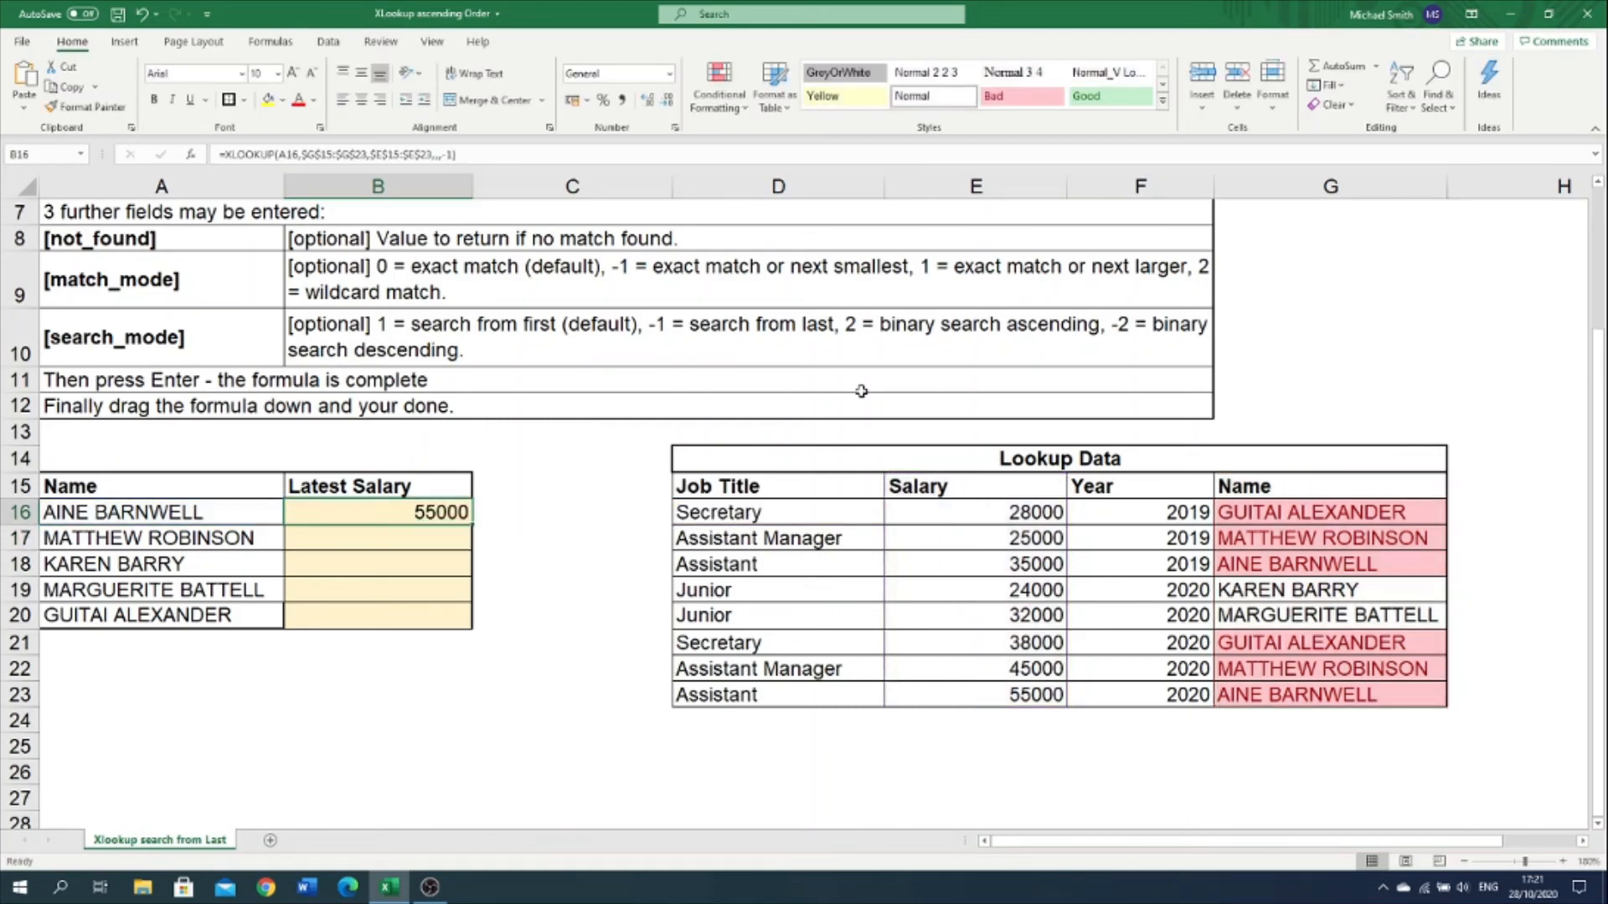
Step: Check the result against the duplicate entries in Lookup Data and fill the B16 formula down through B20
left_click(1307, 700)
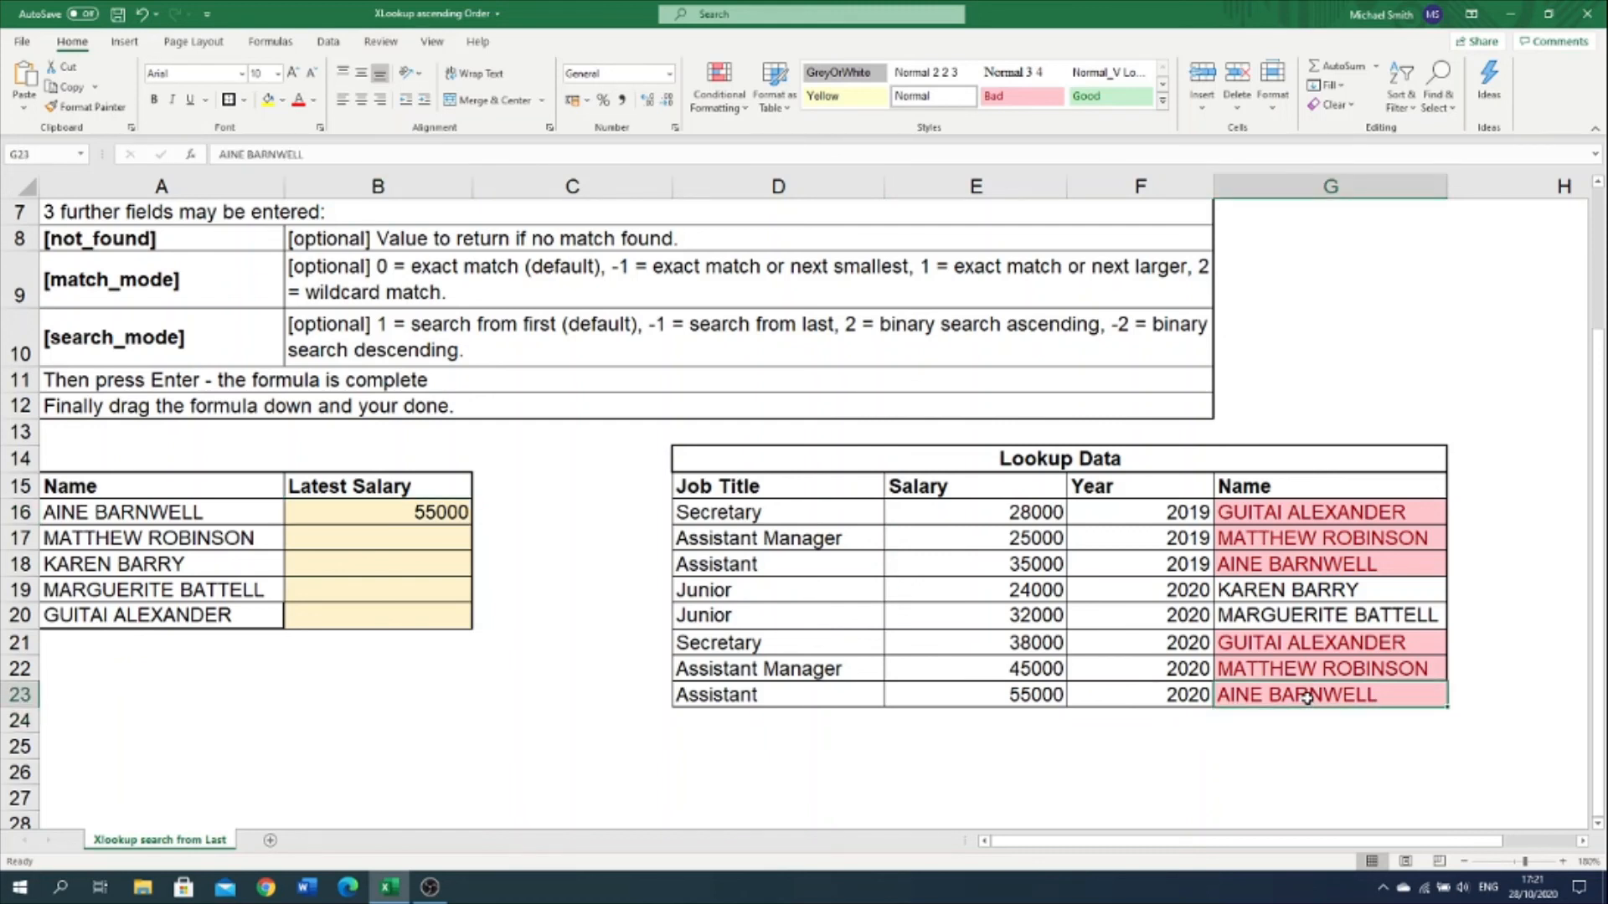
left_click(1144, 571)
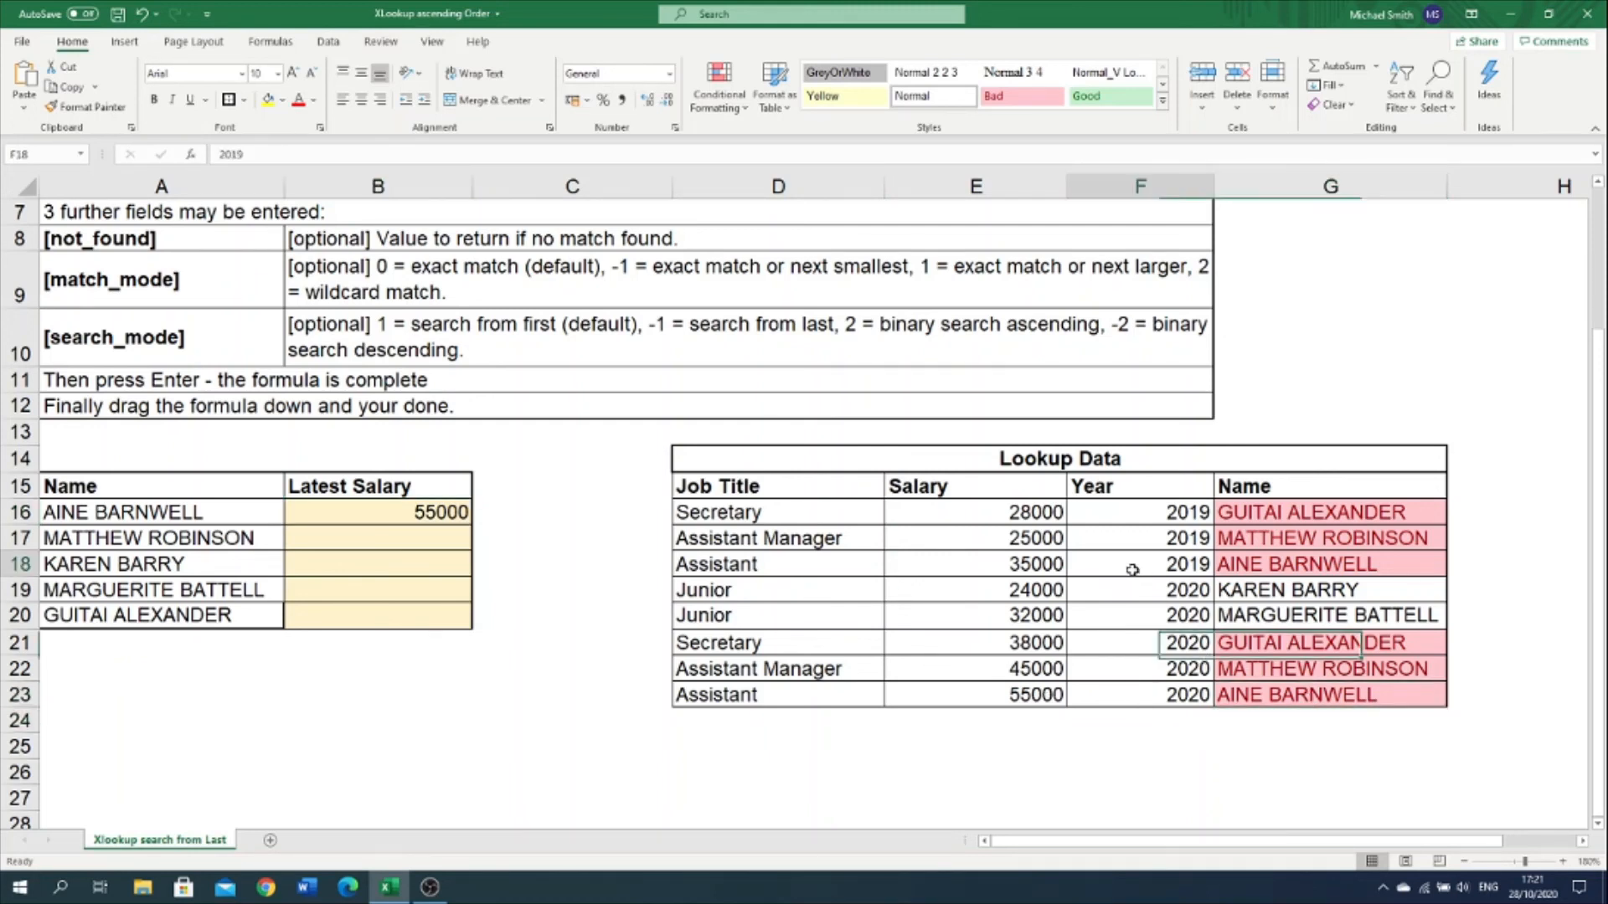
left_click(988, 562)
left_click(1143, 569)
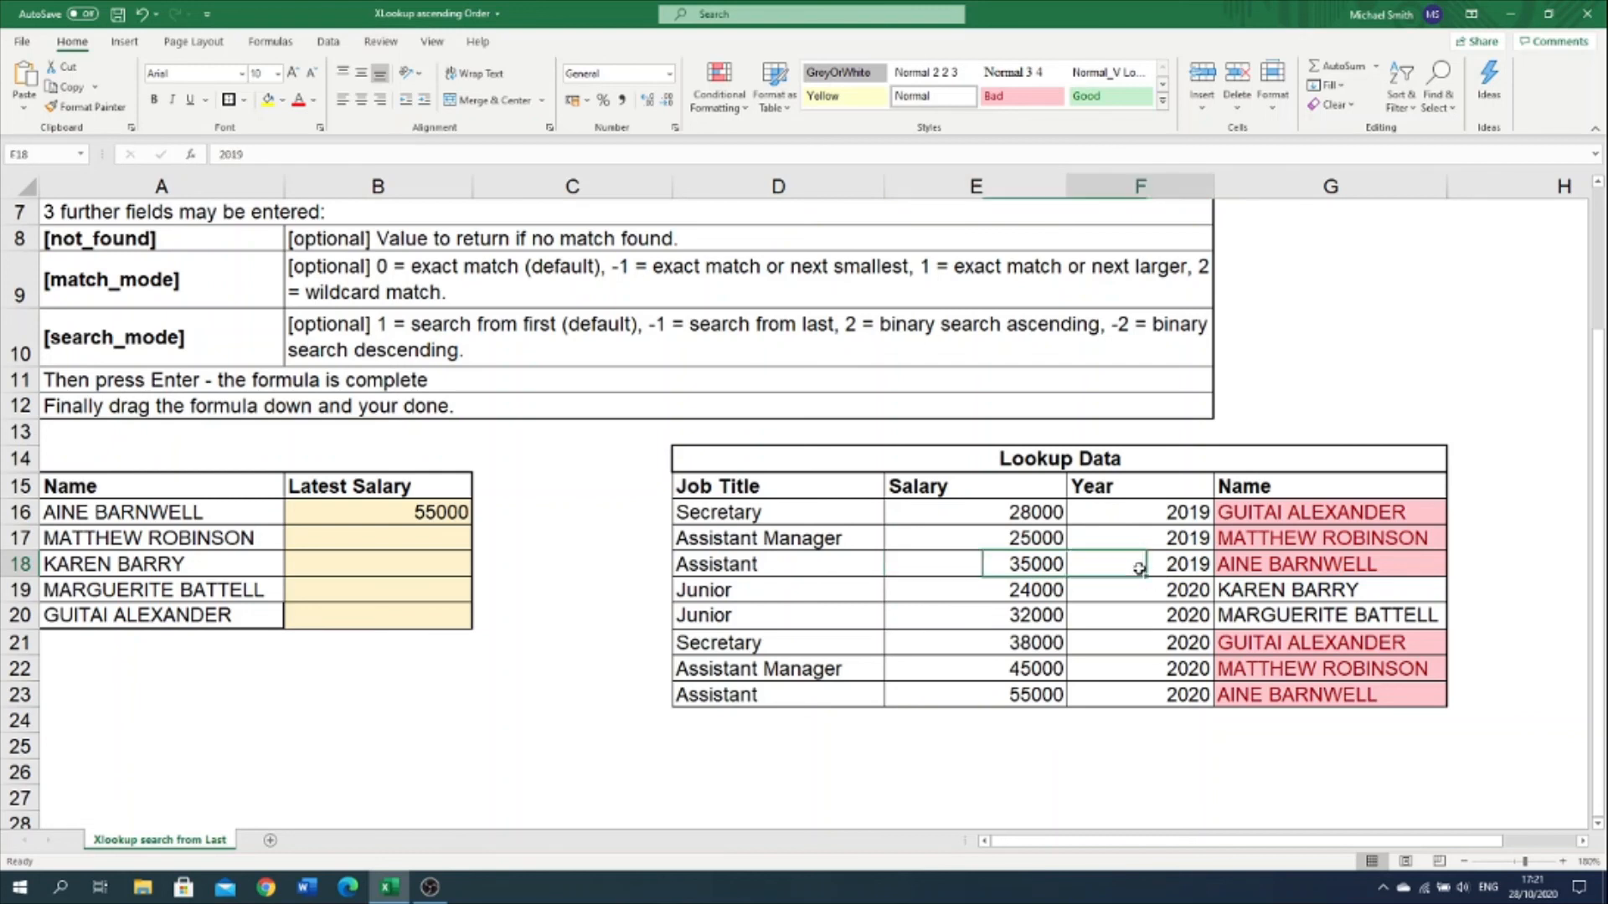
left_click(456, 491)
left_click(464, 512)
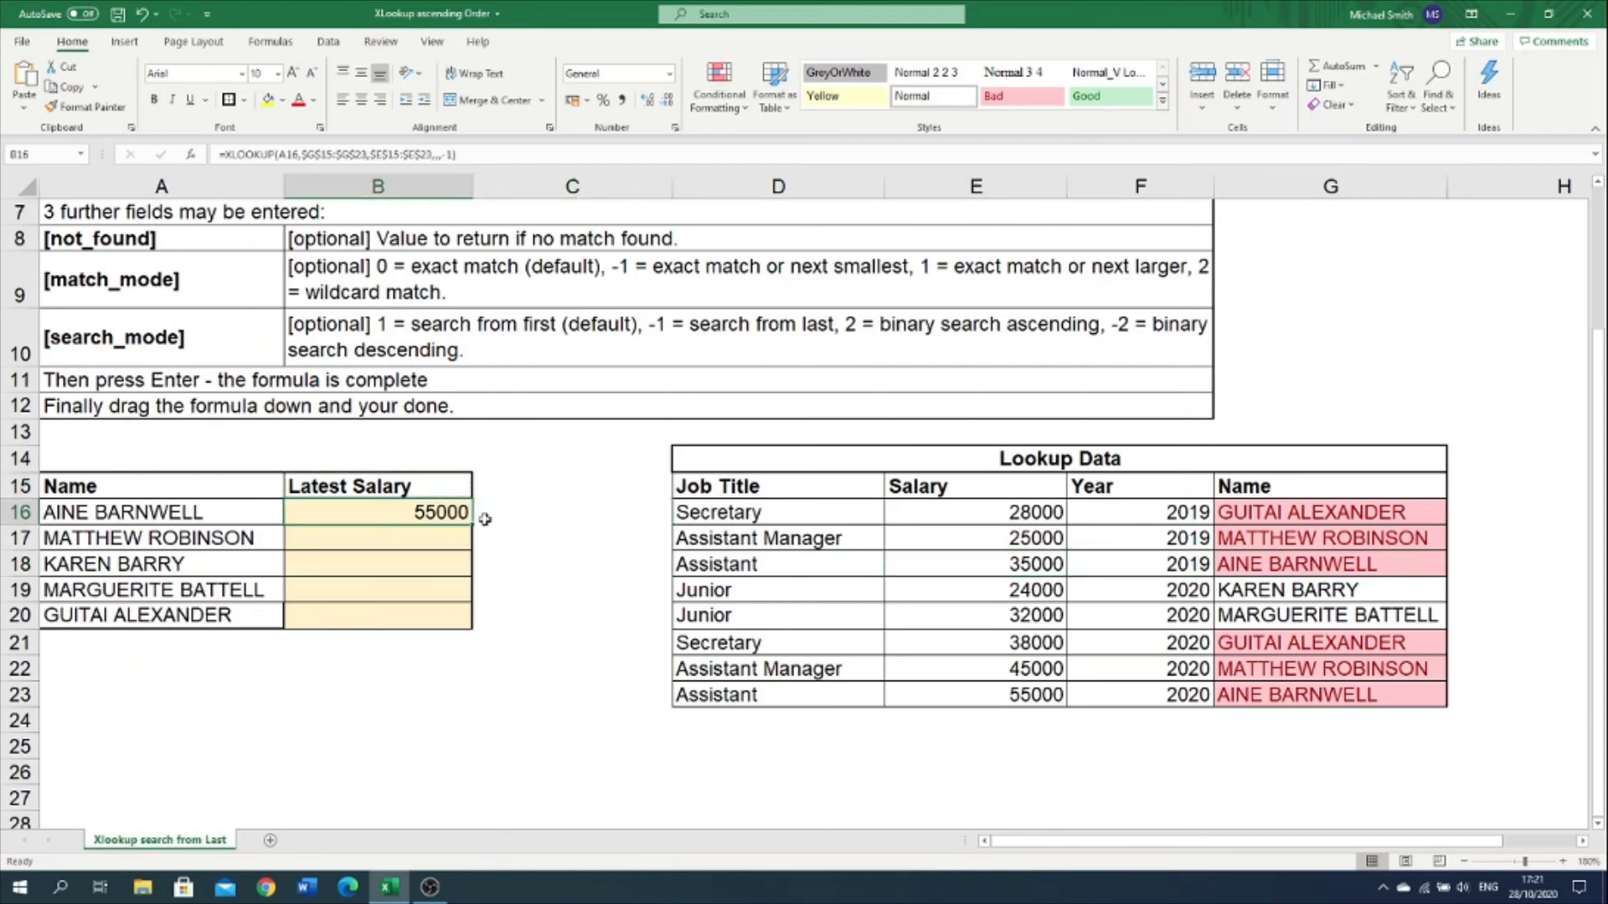
left_click_drag(475, 523, 470, 619)
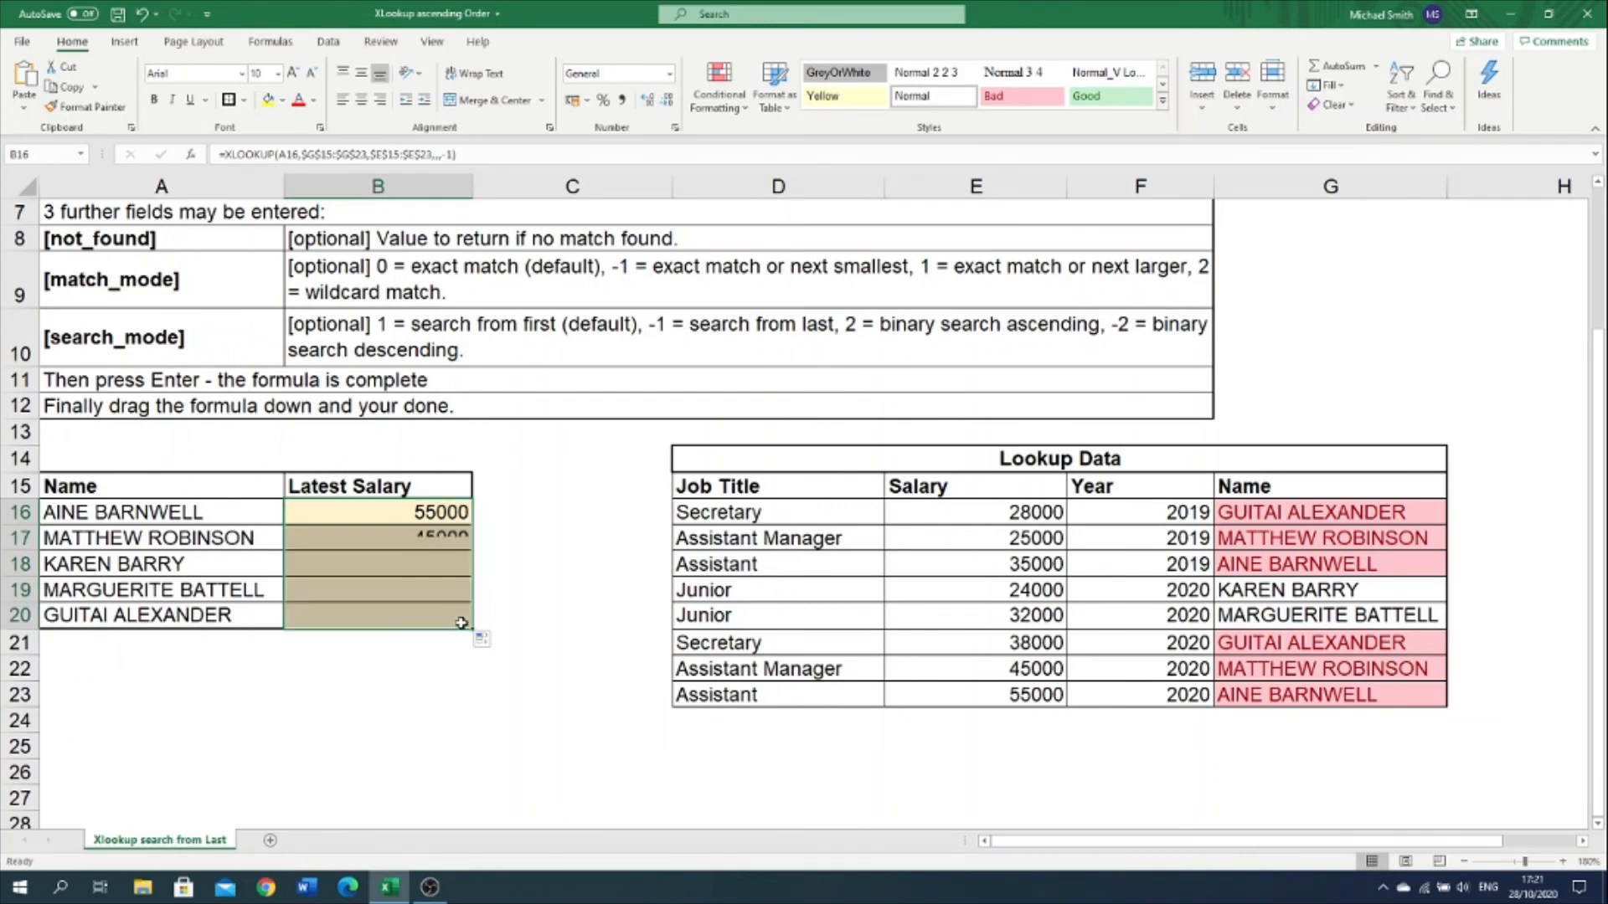